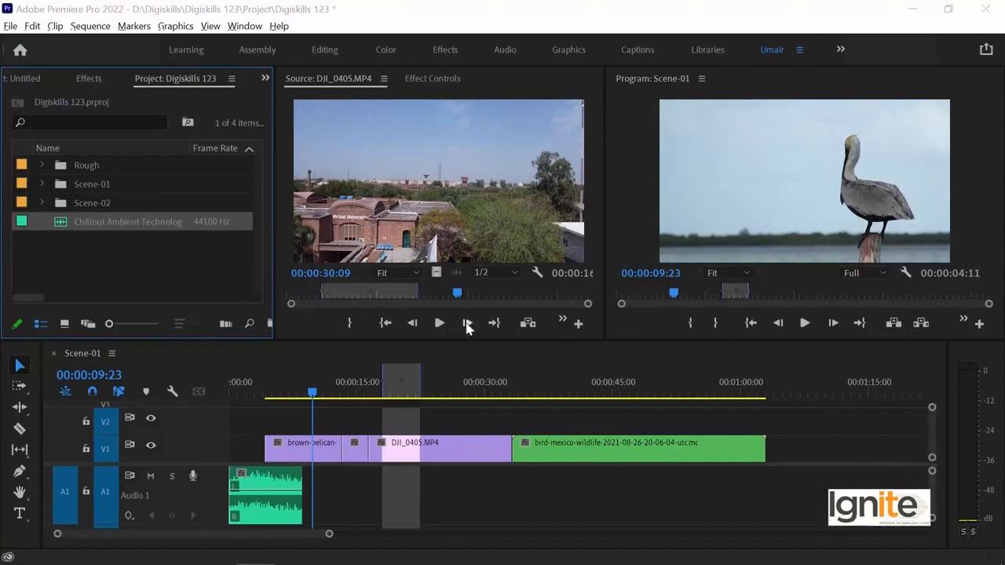
# Step: Widen the Source Monitor panel until its full row of transport controls fits
pyautogui.click(571, 176)
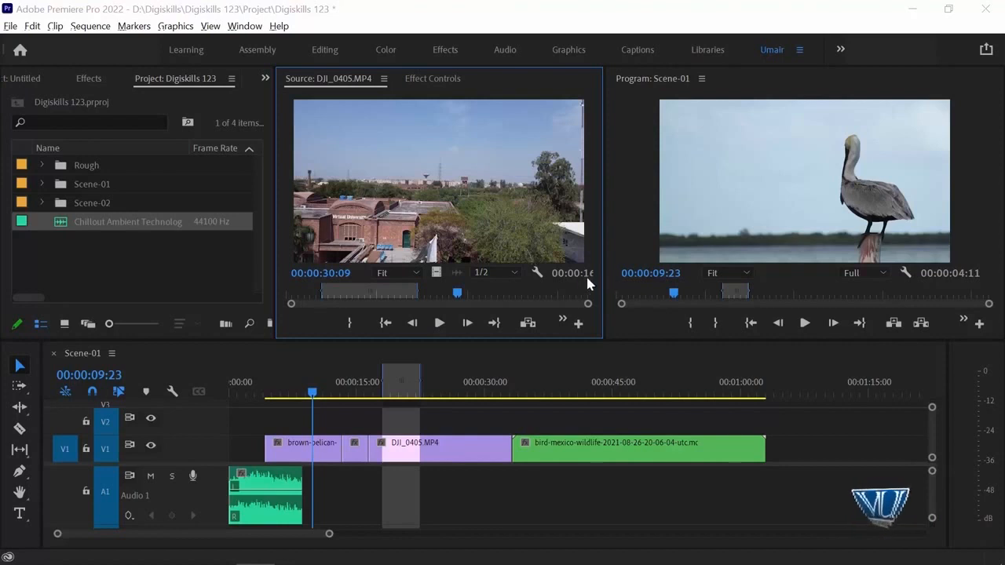
pyautogui.moveTo(602, 212); pyautogui.dragTo(687, 211)
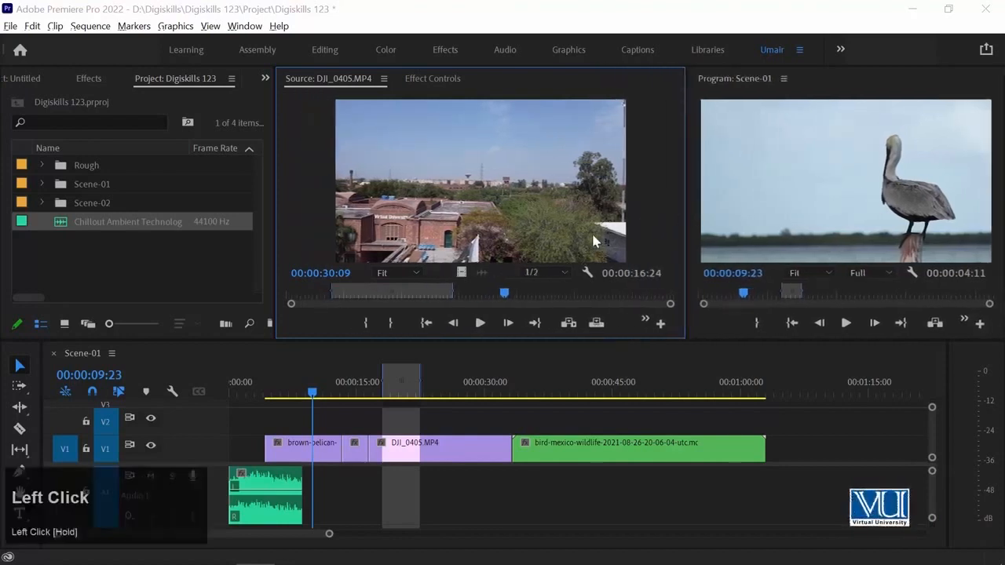
pyautogui.press('`')
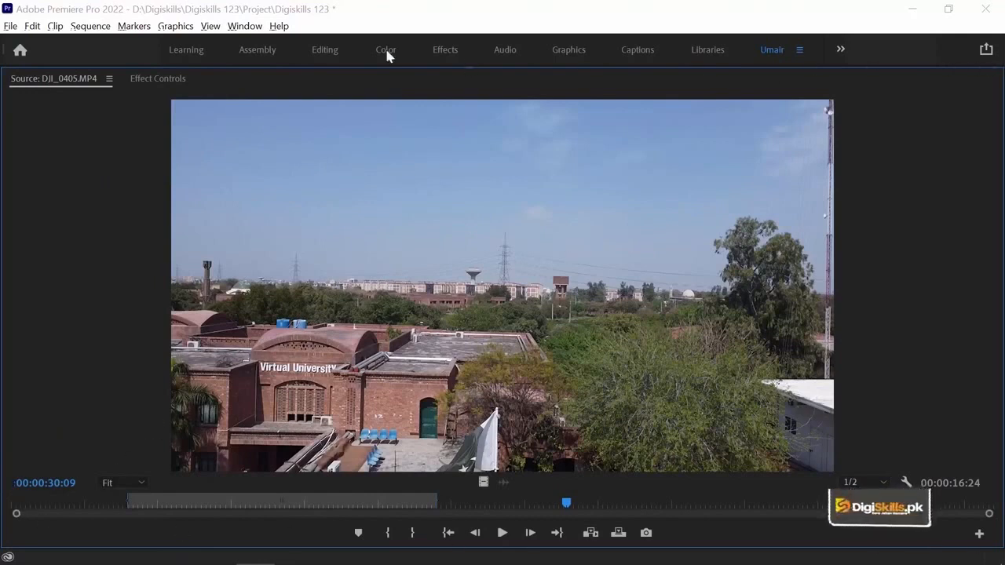
pyautogui.click(89, 181)
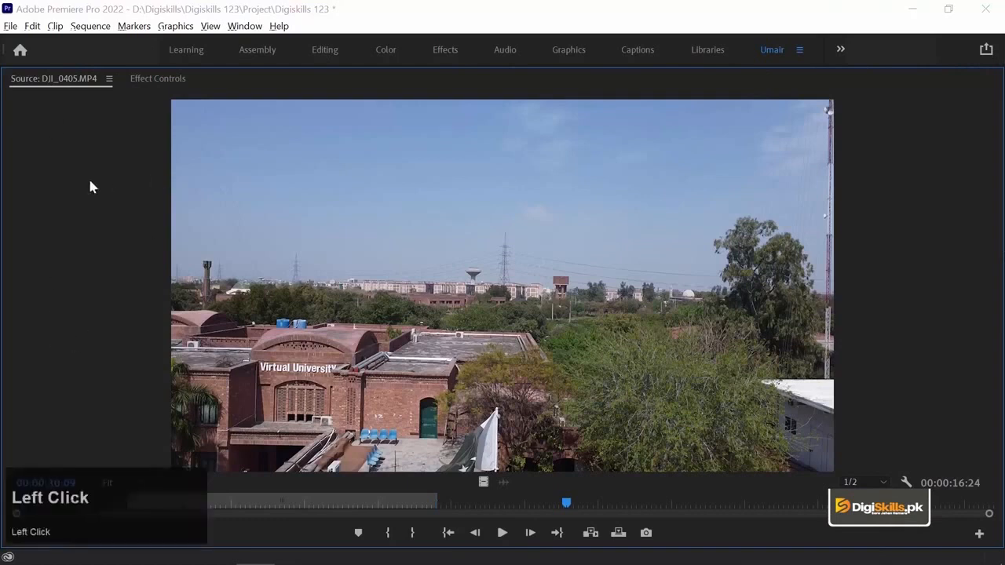
pyautogui.press('`')
pyautogui.moveTo(685, 218); pyautogui.dragTo(628, 218)
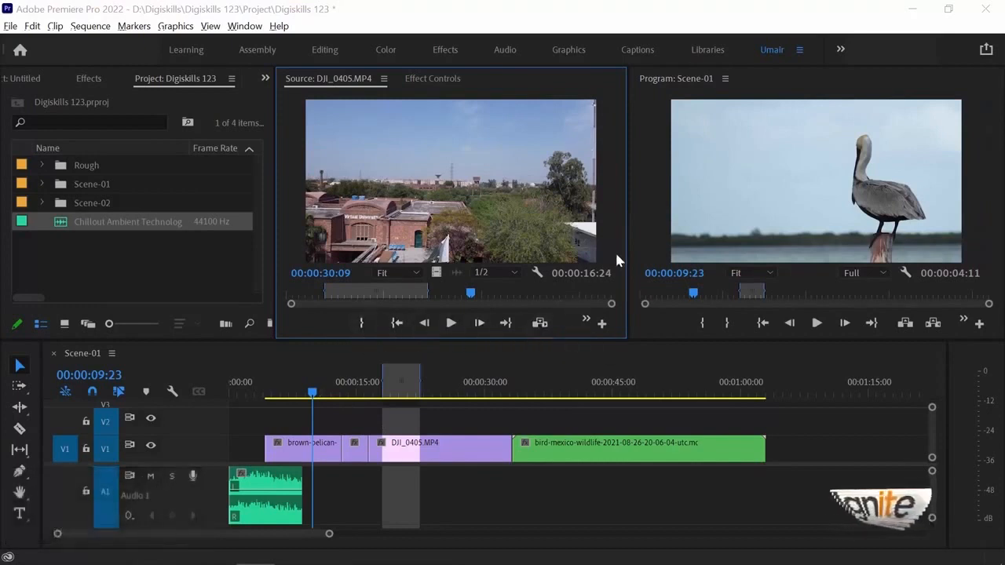
pyautogui.moveTo(627, 238); pyautogui.dragTo(740, 235)
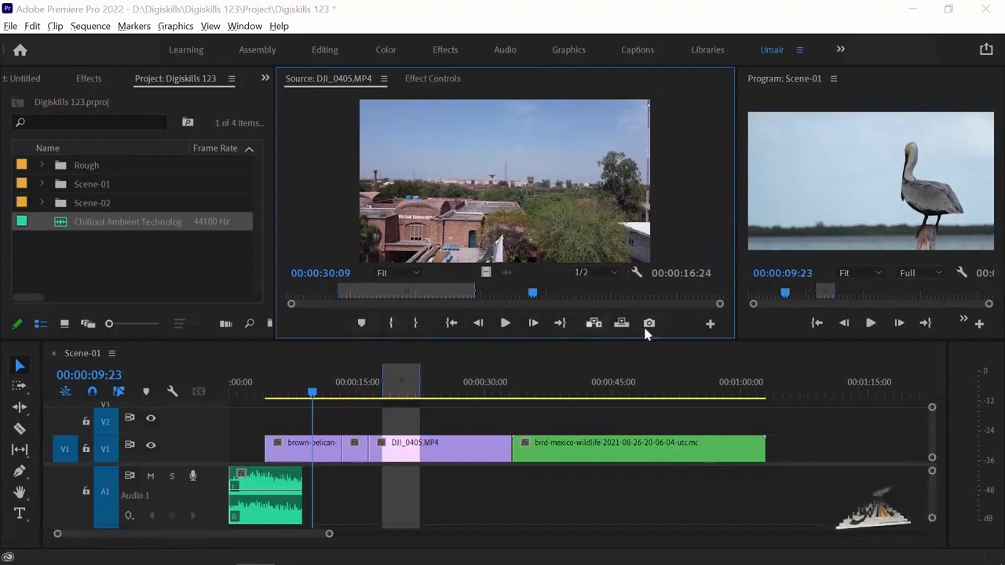
# Step: Open the Source Monitor's Button Editor to review the available controls and close it without changing the layout
pyautogui.click(709, 325)
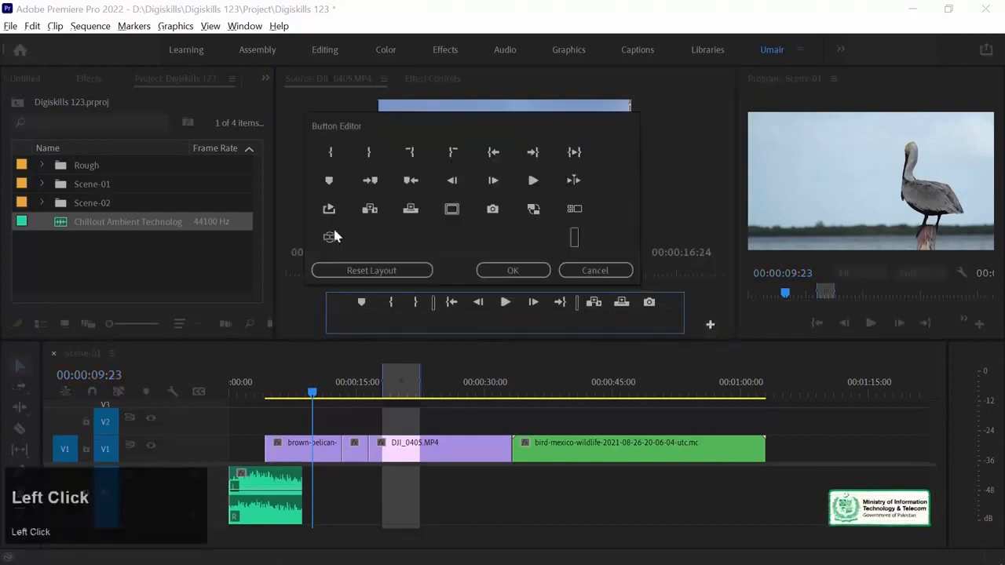
pyautogui.click(595, 271)
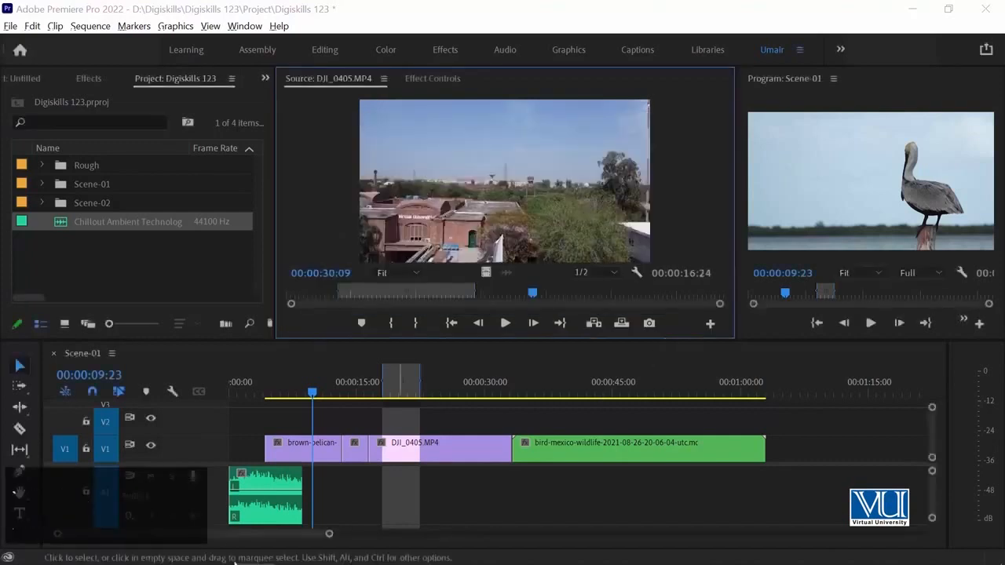
# Step: Maximize the Source Monitor and scrub back through the DJI_0405.MP4 clip
pyautogui.click(317, 176)
pyautogui.press('`')
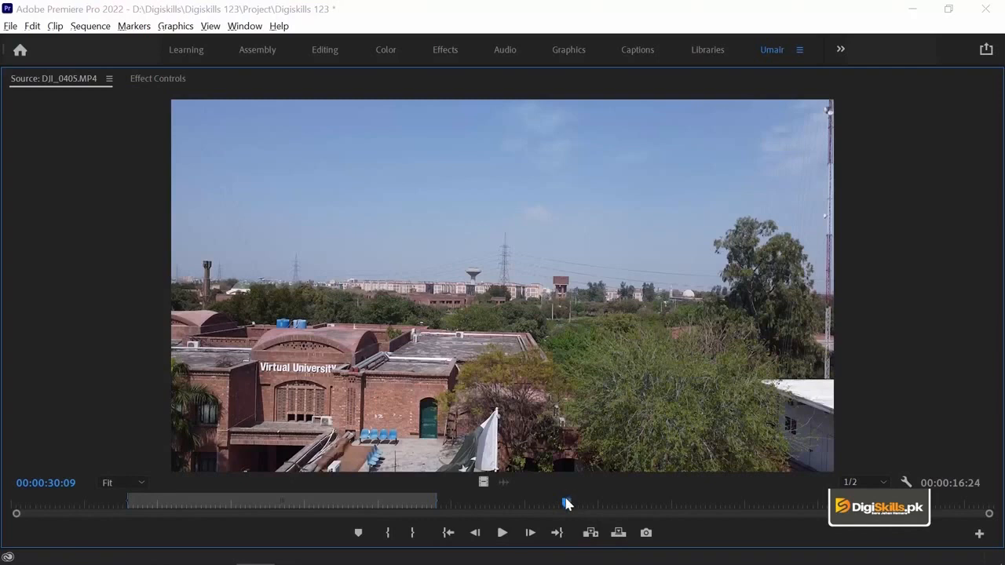
pyautogui.moveTo(566, 504); pyautogui.dragTo(393, 507)
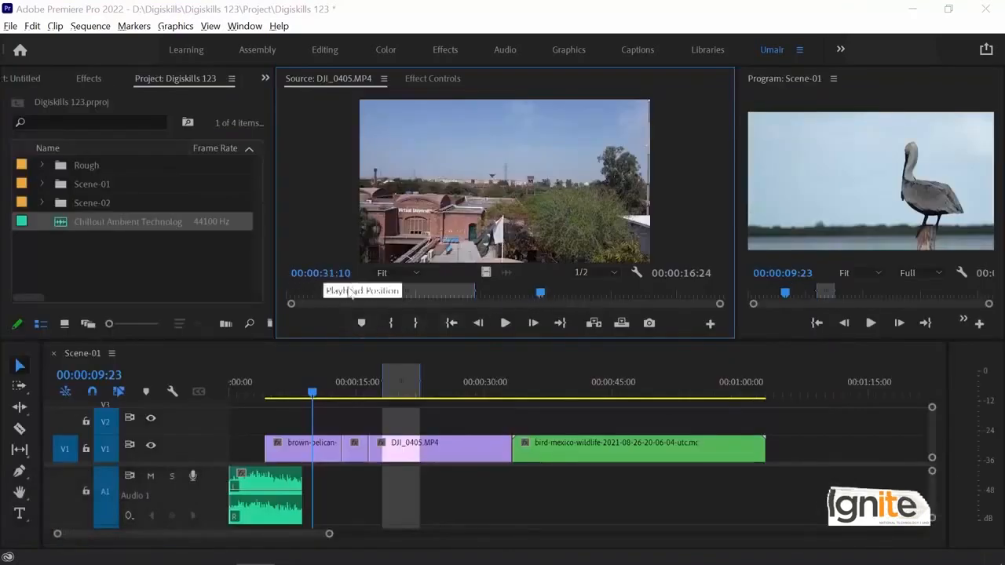
# Step: Scrub DJI_0405.MP4 in the Source Monitor to its end at 00:00:53:10 and return to 00:00:33:05, checking the timecode and In/Out duration displays
pyautogui.moveTo(555, 292); pyautogui.dragTo(693, 293)
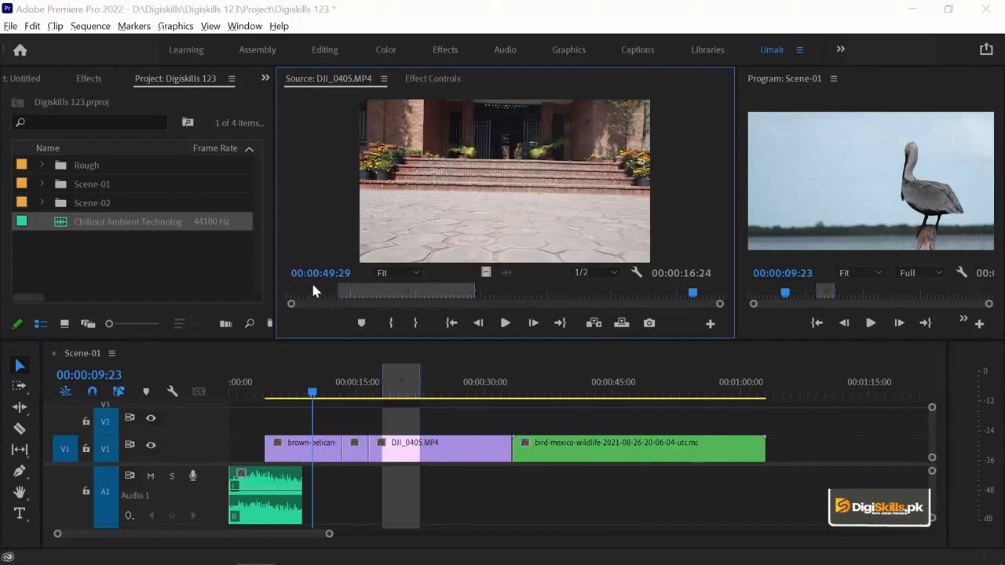
pyautogui.click(531, 298)
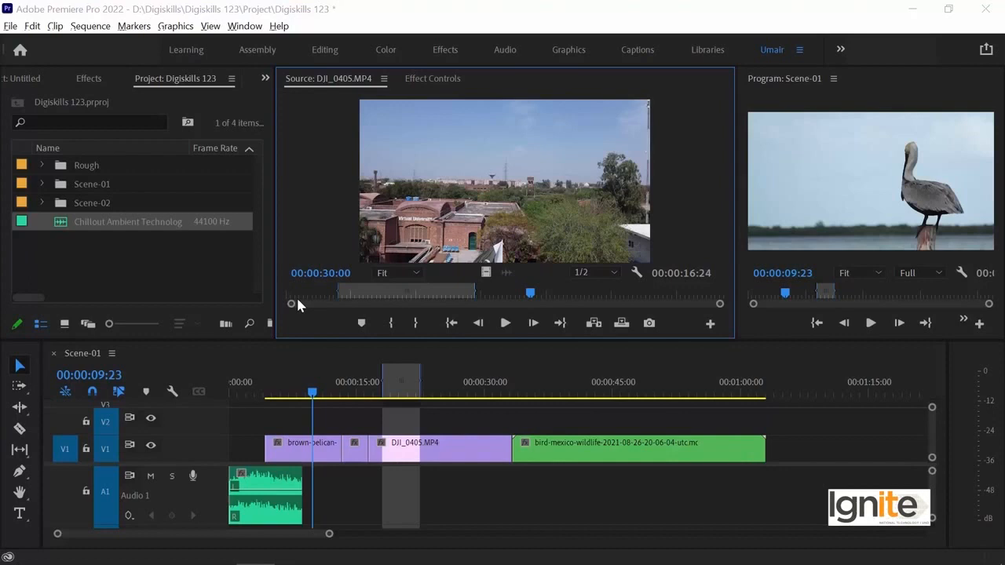
pyautogui.moveTo(549, 297); pyautogui.dragTo(791, 309)
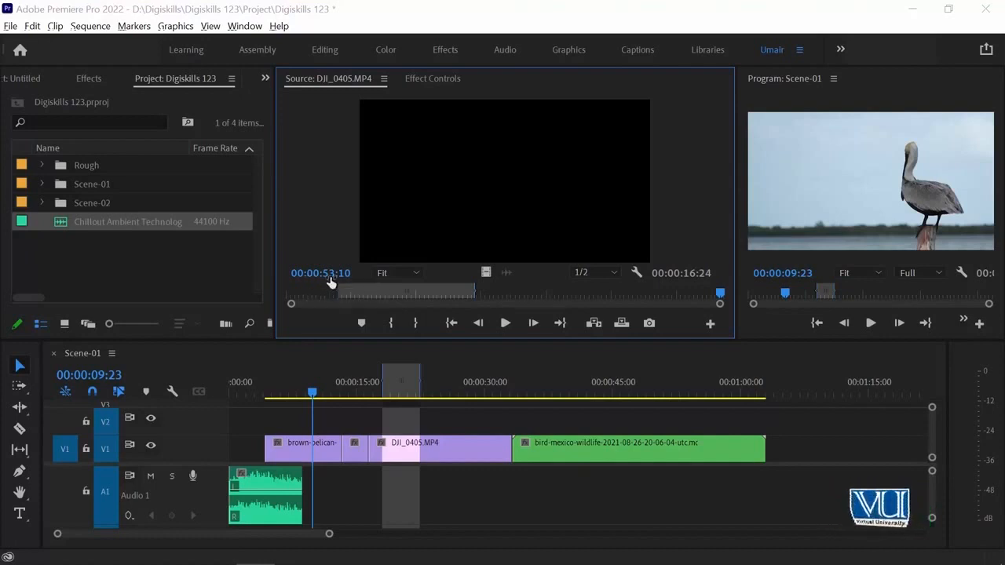
pyautogui.click(506, 291)
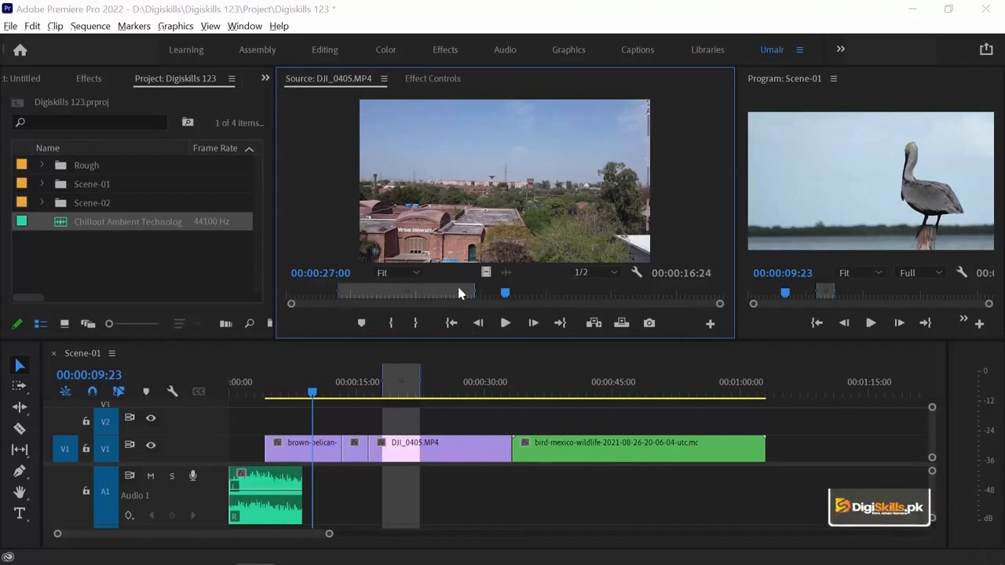
pyautogui.moveTo(506, 294); pyautogui.dragTo(834, 292)
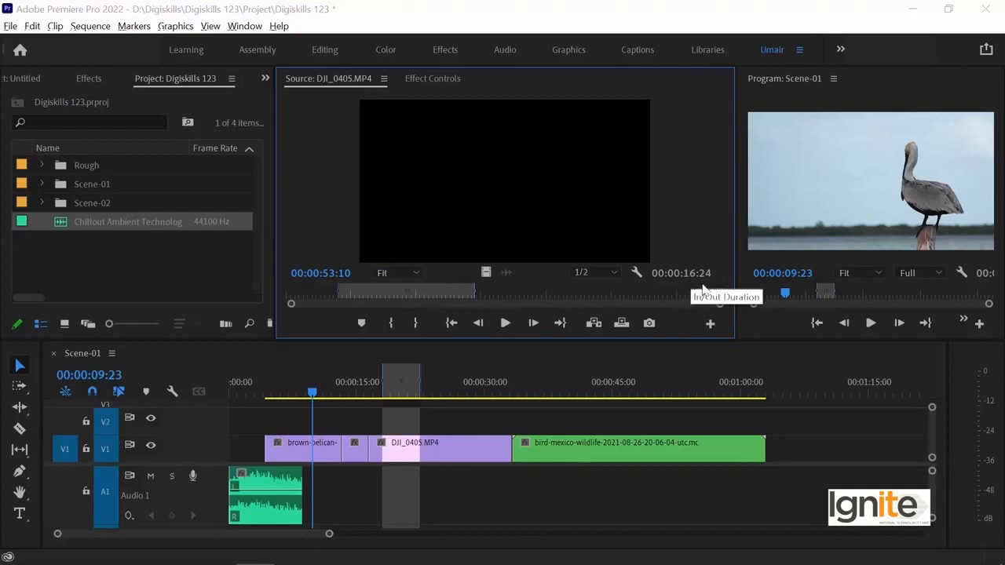
pyautogui.click(555, 294)
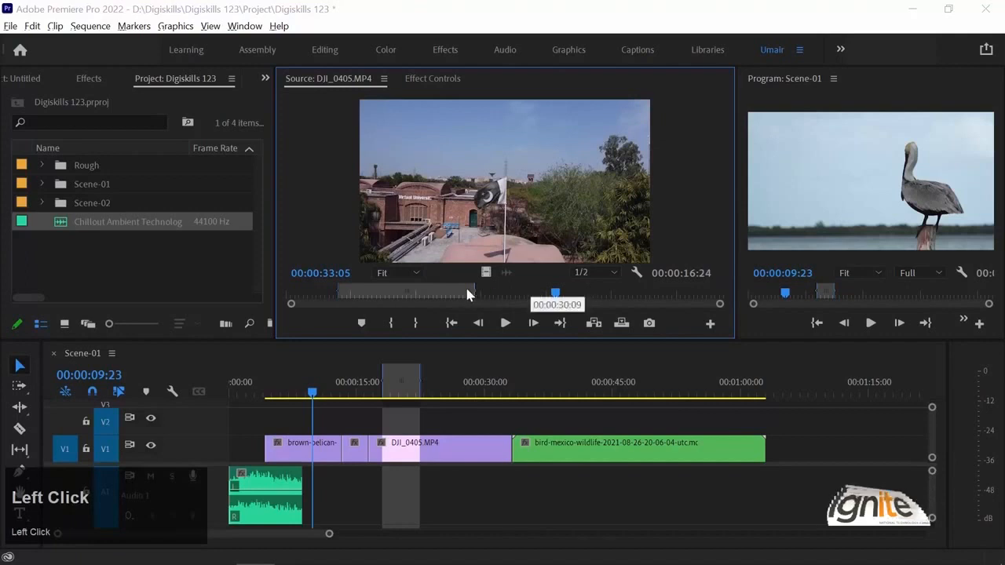
# Step: Set the Out point of the DJI_0405.MP4 source clip at 00:00:42:13
pyautogui.click(490, 293)
pyautogui.moveTo(492, 293); pyautogui.dragTo(634, 296)
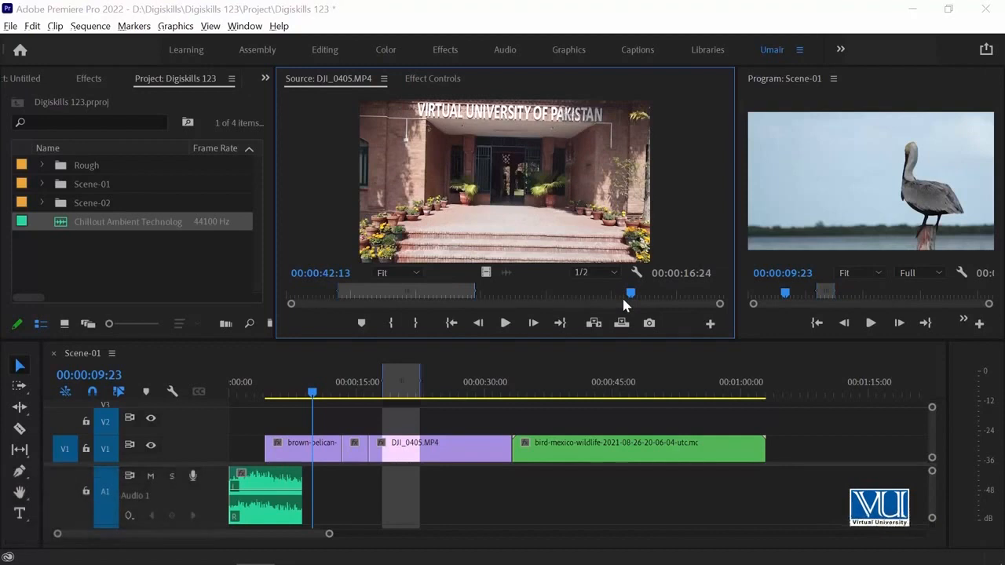
pyautogui.press('o')
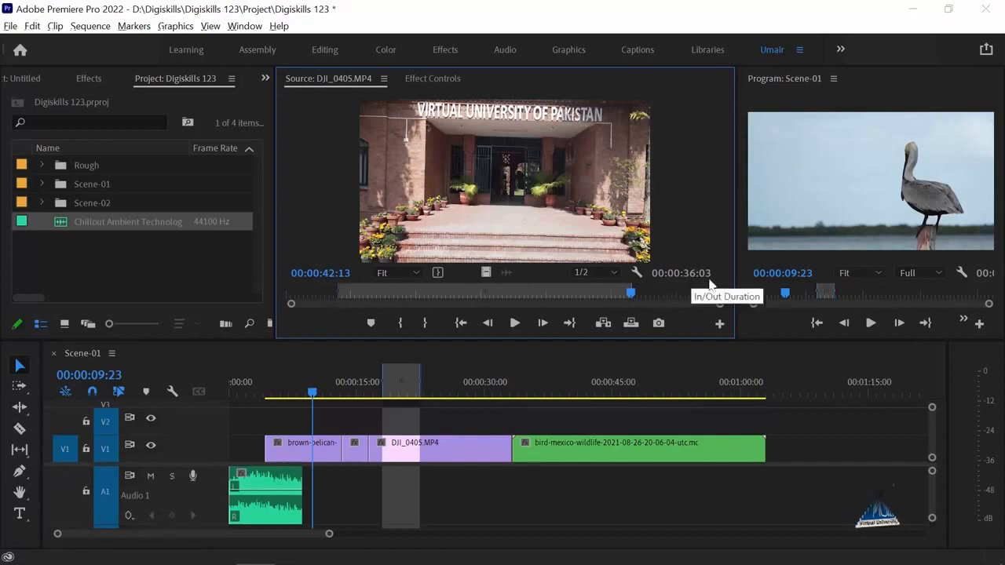
# Step: Set the source clip's Out point at 00:00:32:27
pyautogui.moveTo(585, 294); pyautogui.dragTo(556, 293)
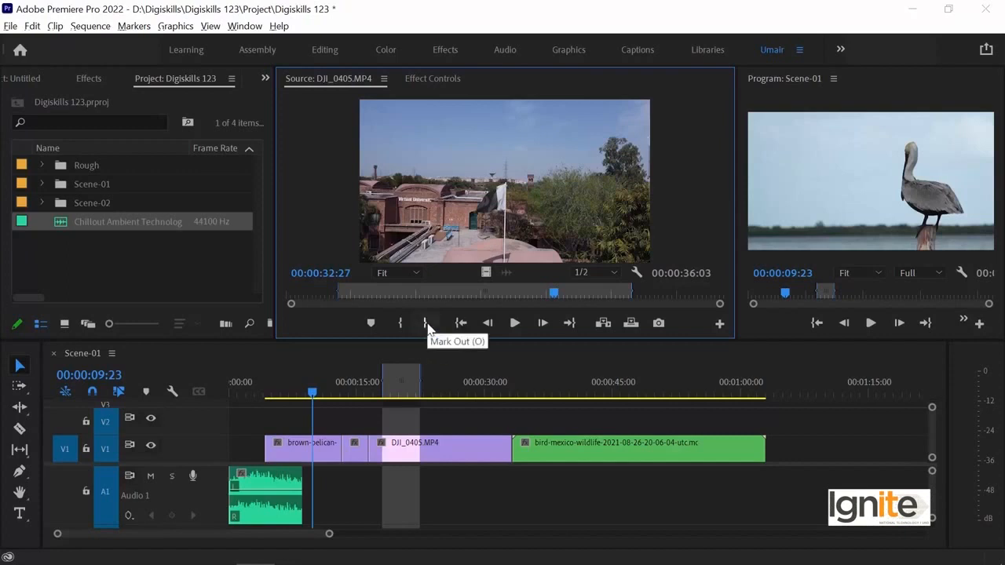
pyautogui.click(426, 325)
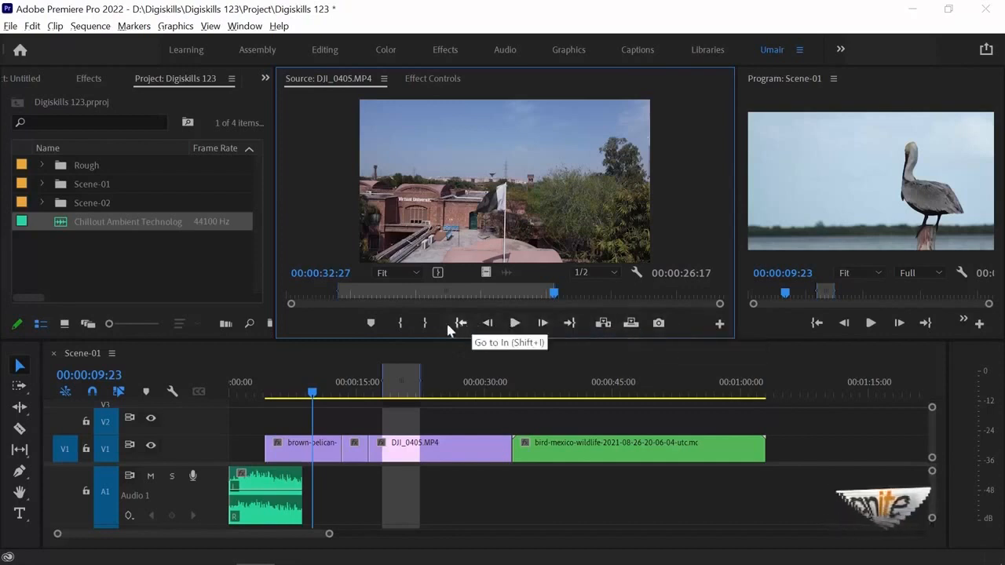
# Step: Add a marker to the DJI_0405.MP4 source clip at 00:00:40:18
pyautogui.click(313, 155)
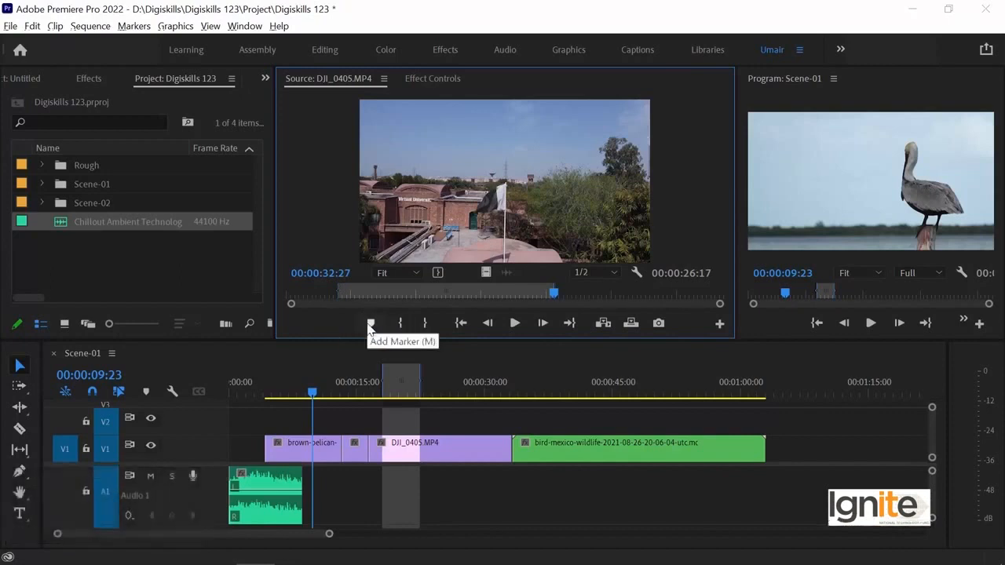
pyautogui.moveTo(358, 294); pyautogui.dragTo(616, 308)
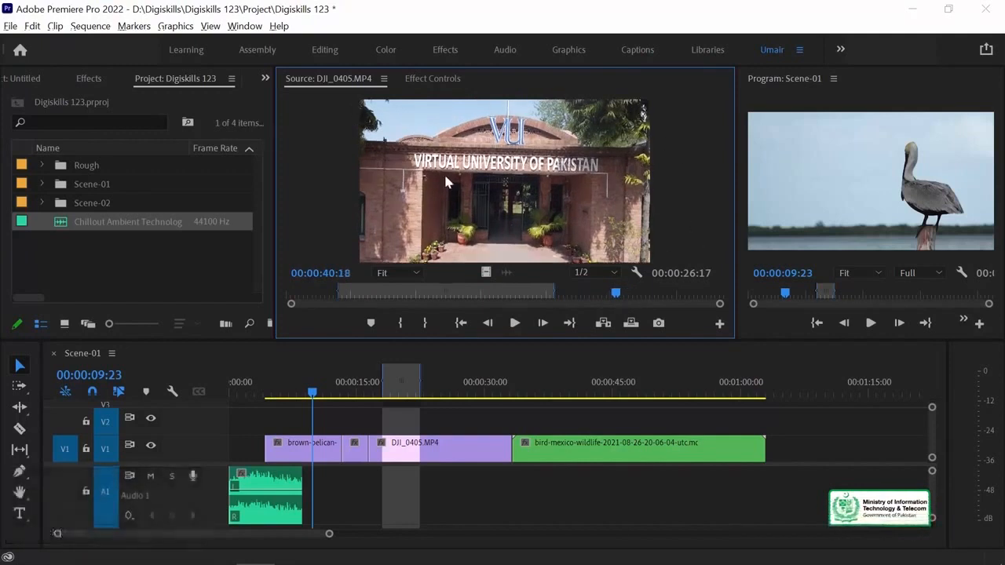
pyautogui.click(370, 323)
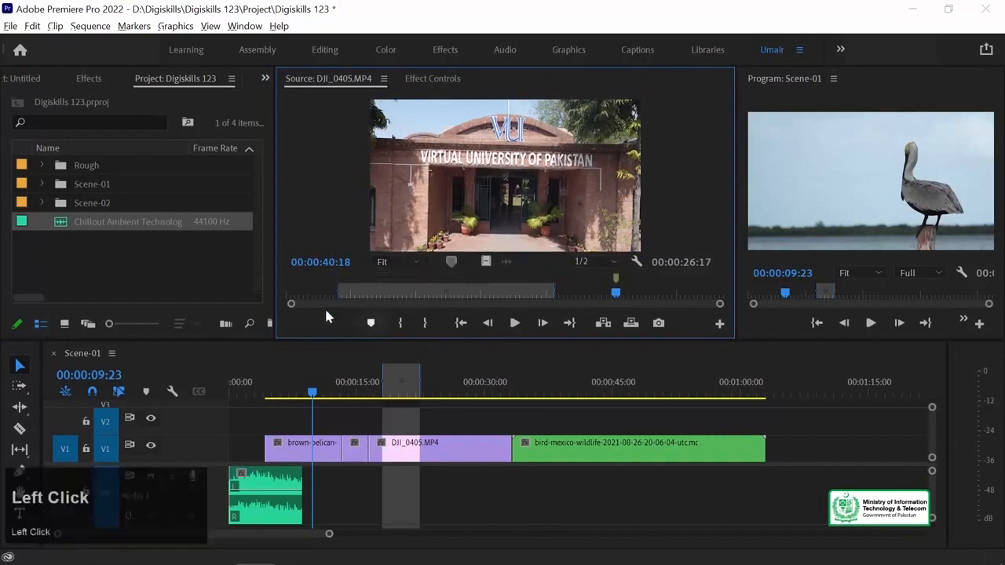
# Step: Open the settings of the marker at 00:00:40:18 to examine its name, comment and color options, and cancel without changes
pyautogui.doubleClick(616, 280)
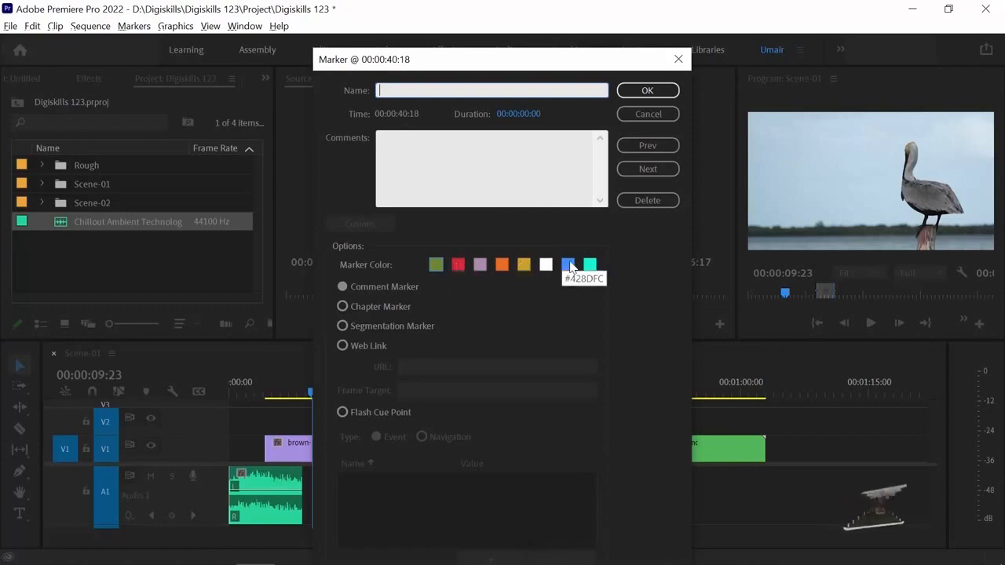
pyautogui.click(404, 88)
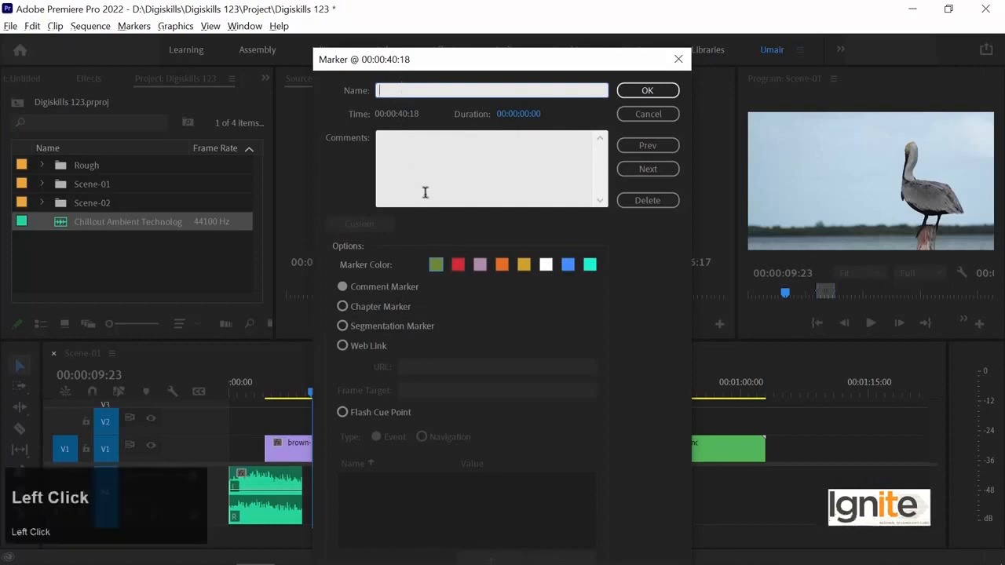
pyautogui.click(419, 147)
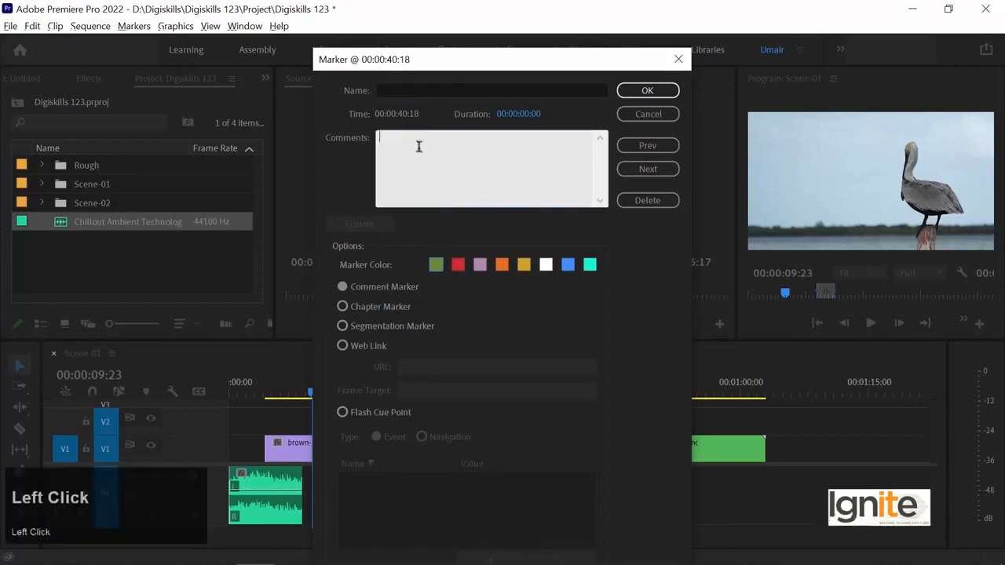
pyautogui.click(658, 114)
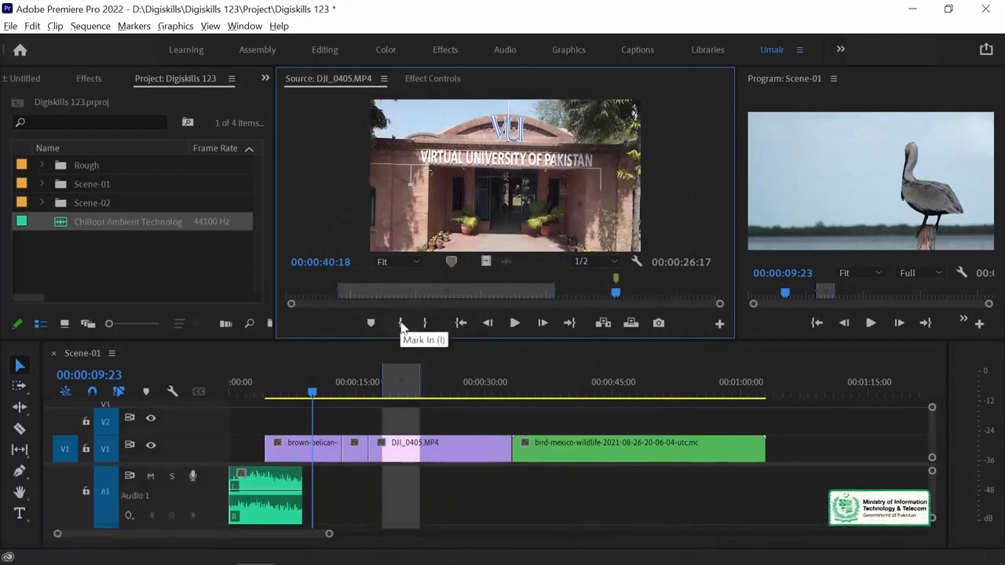
# Step: Set the source clip's In point at 00:00:28:25
pyautogui.moveTo(335, 296); pyautogui.dragTo(521, 293)
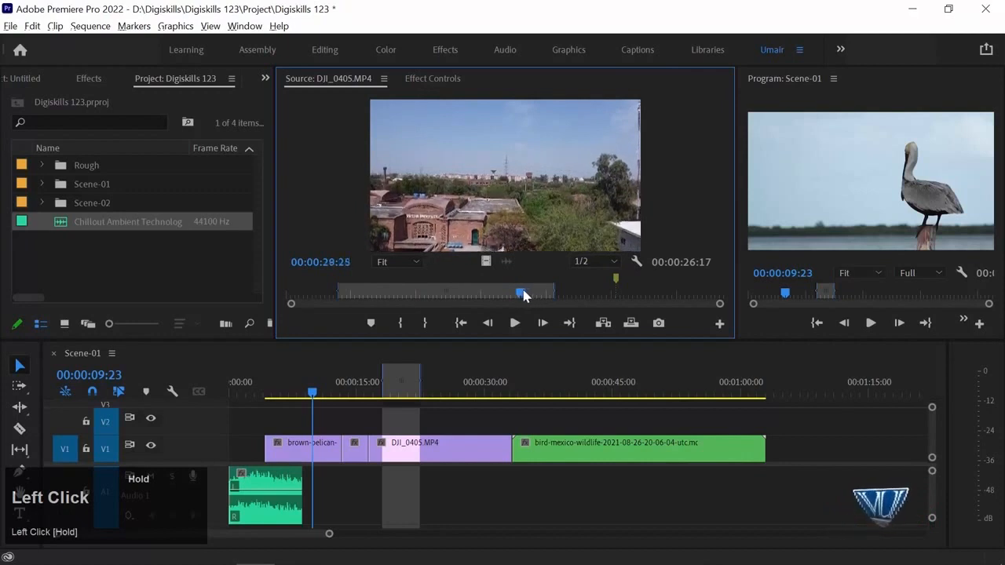
pyautogui.click(403, 322)
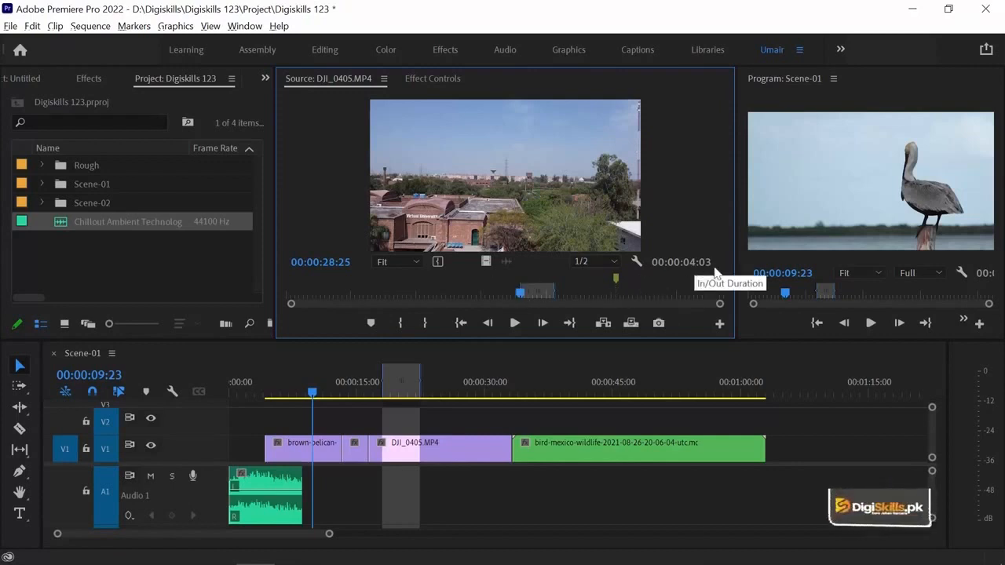
# Step: Play the source clip forward to 00:00:43:02 and play it in reverse to near the marker
pyautogui.click(514, 322)
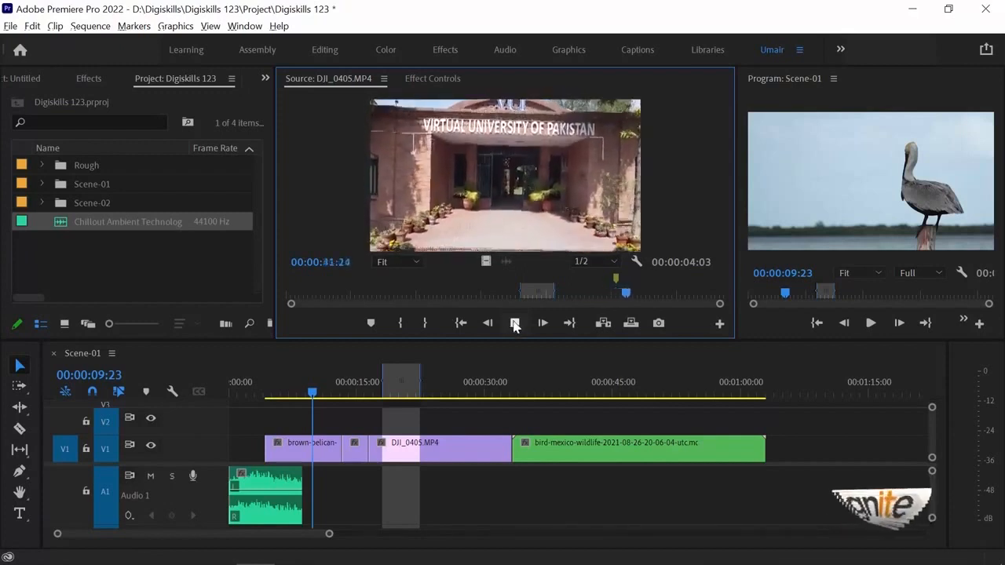
pyautogui.press('space')
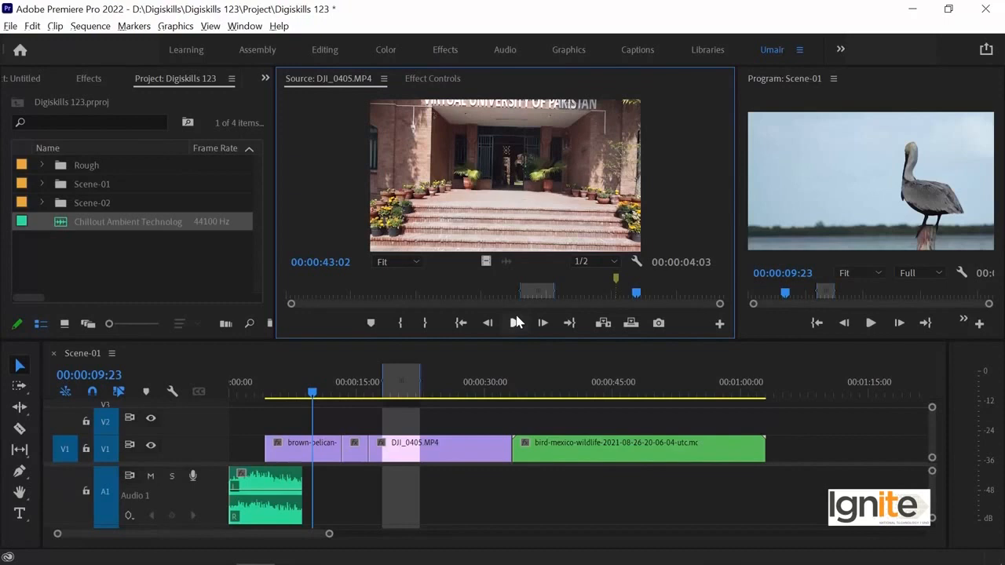
pyautogui.press('j')
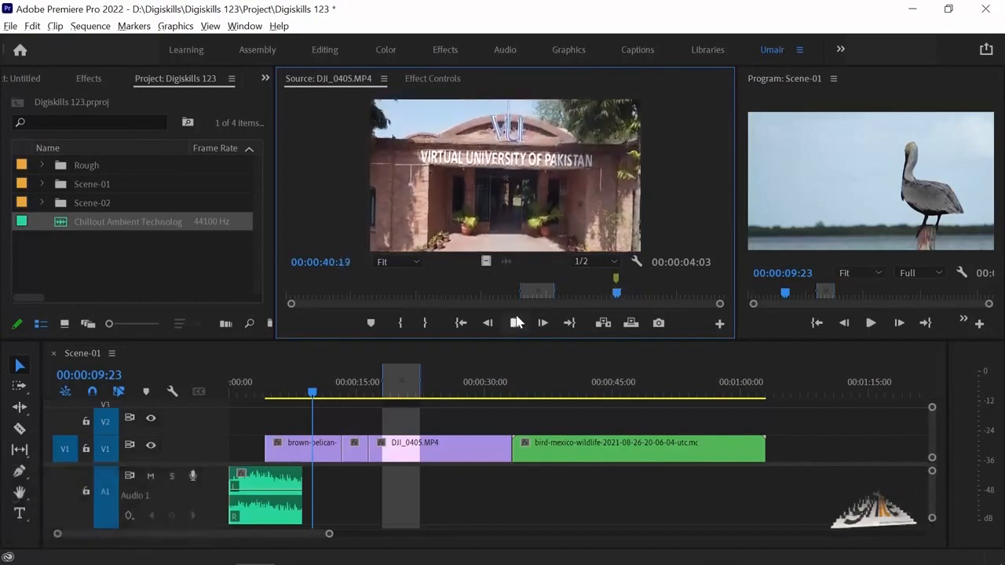
pyautogui.press('space')
# Step: Step the source clip frame by frame back to 00:00:40:06 and forward to 00:00:40:08
pyautogui.press('Left')
pyautogui.press('Left')
pyautogui.press('Left')
pyautogui.press('Left')
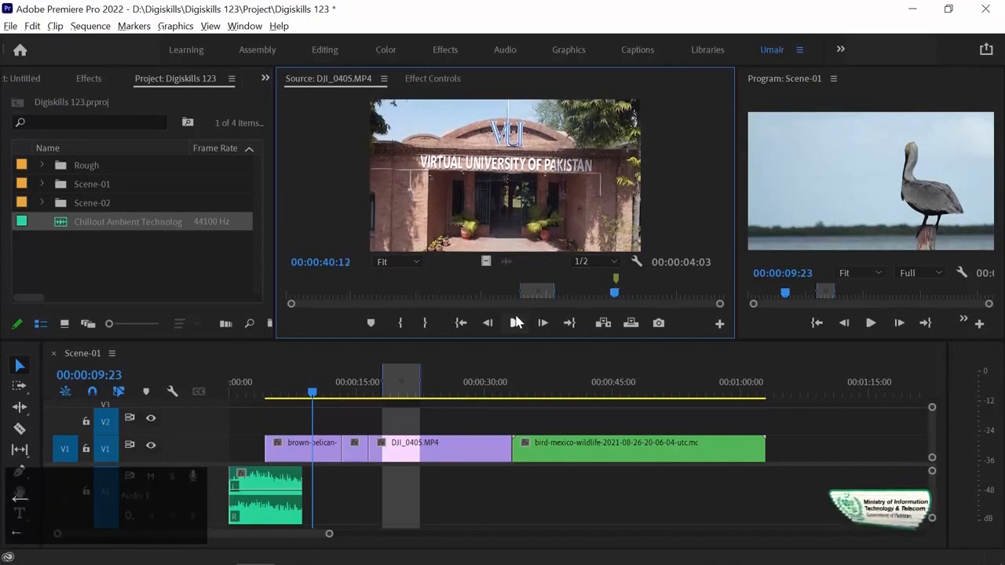
pyautogui.press('Left')
pyautogui.press('Left')
pyautogui.press('Left')
pyautogui.press('Left')
pyautogui.press('Left')
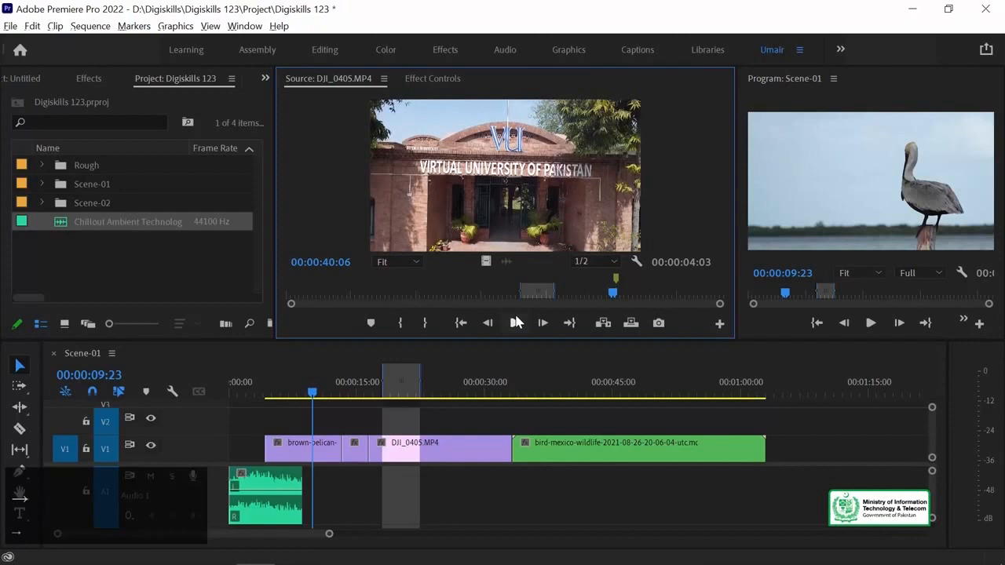
pyautogui.press('Right')
pyautogui.press('Right')
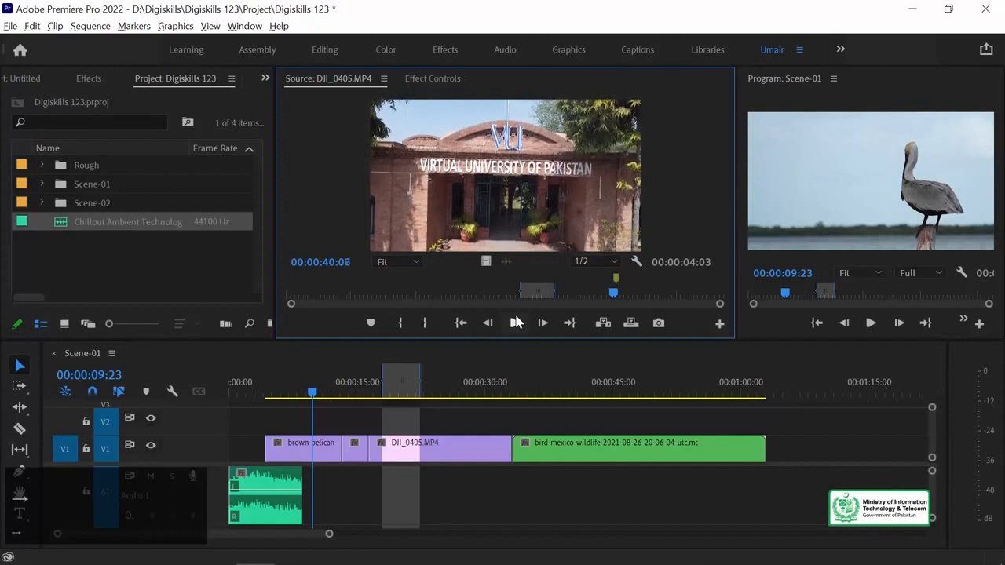
# Step: Step the source clip forward to 00:00:40:10 and set its Out point there
pyautogui.press('Right')
pyautogui.press('Right')
pyautogui.hotkey('ctrl', 'z')
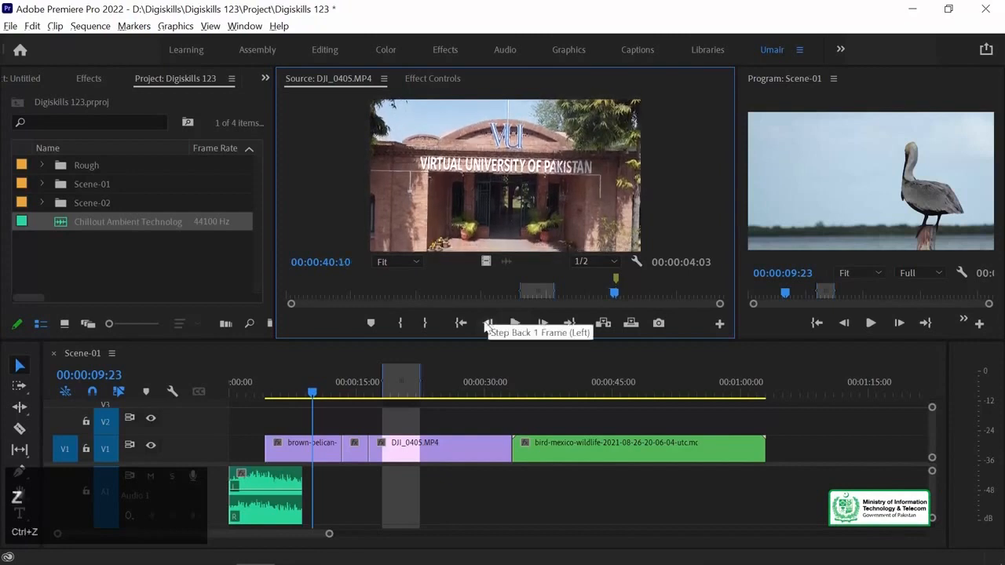
pyautogui.click(427, 323)
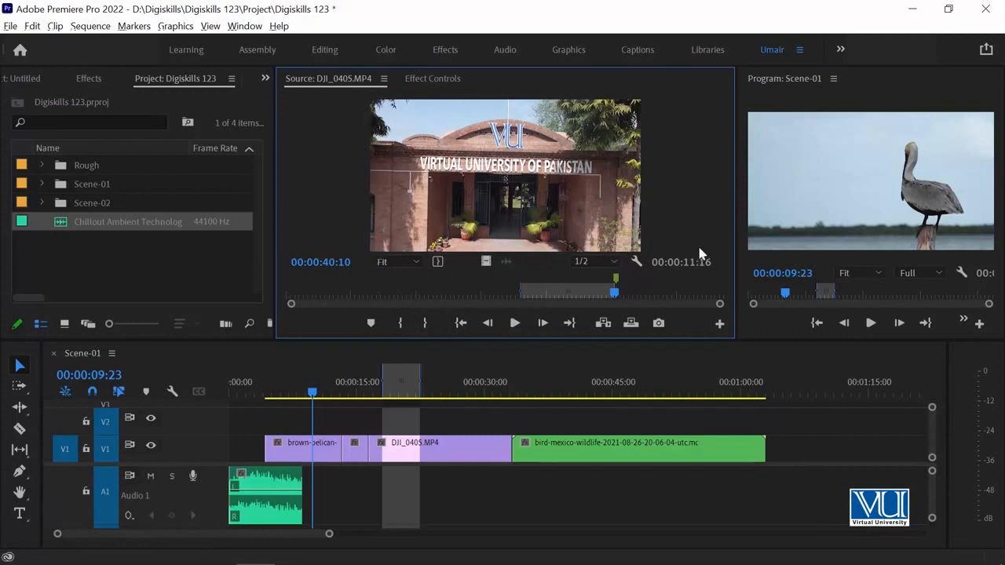
# Step: Place the marked source range on V1 of Scene-01 at about 00:01:07 and play it in the sequence
pyautogui.moveTo(446, 161); pyautogui.dragTo(802, 457)
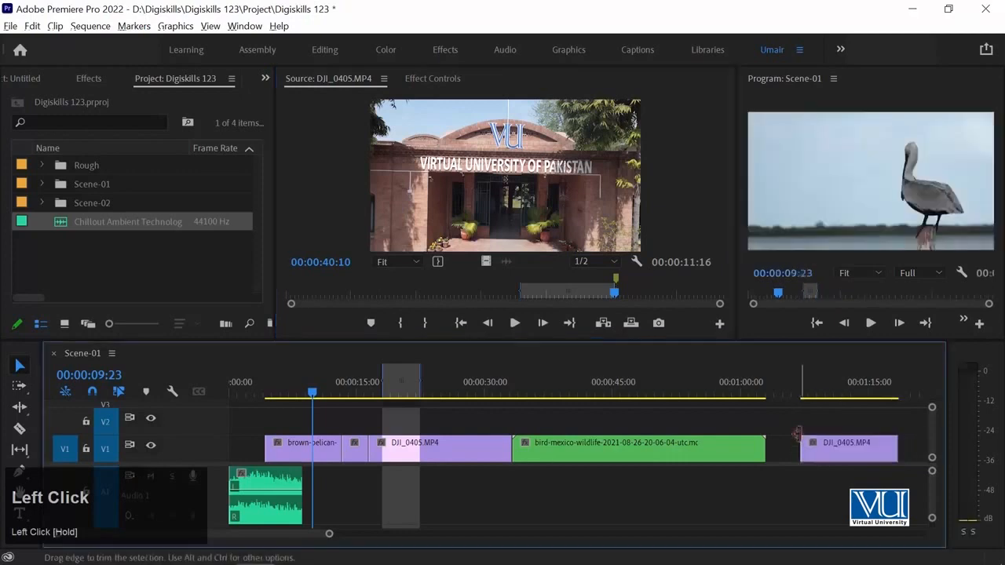
pyautogui.click(798, 379)
pyautogui.press('space')
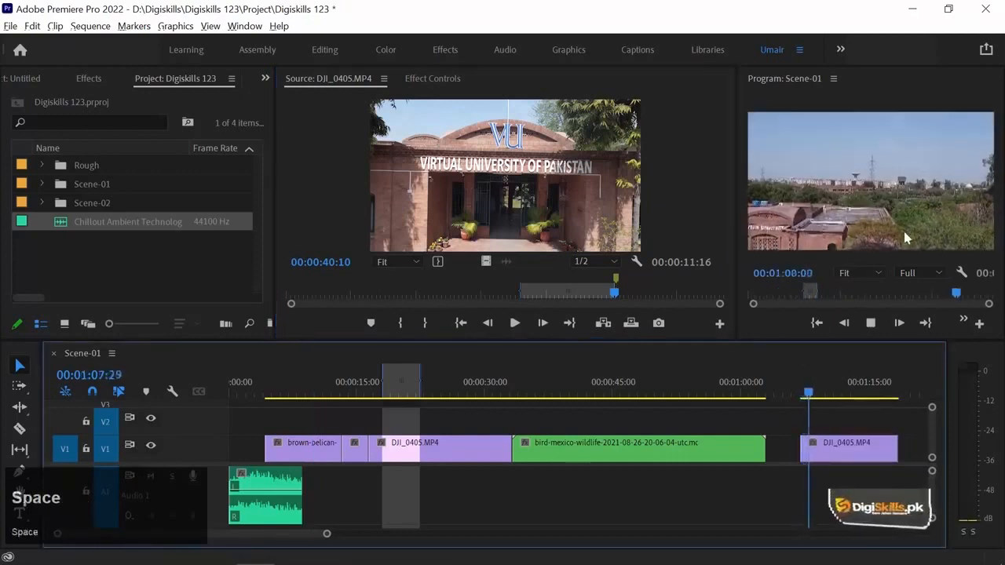
pyautogui.click(381, 262)
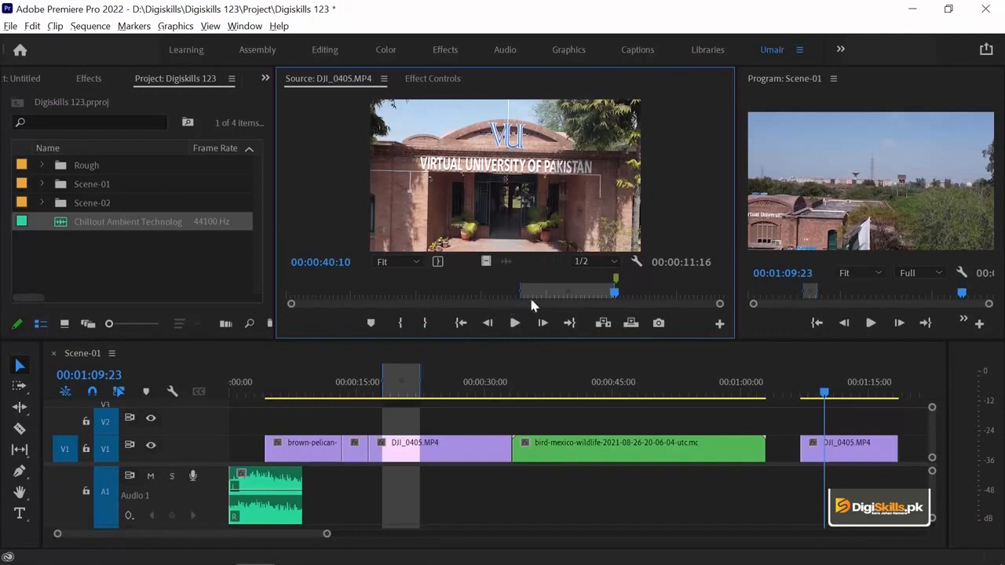
# Step: Scrub the source clip to its end and back to 00:00:40:19, near the Out point
pyautogui.moveTo(674, 294); pyautogui.dragTo(750, 302)
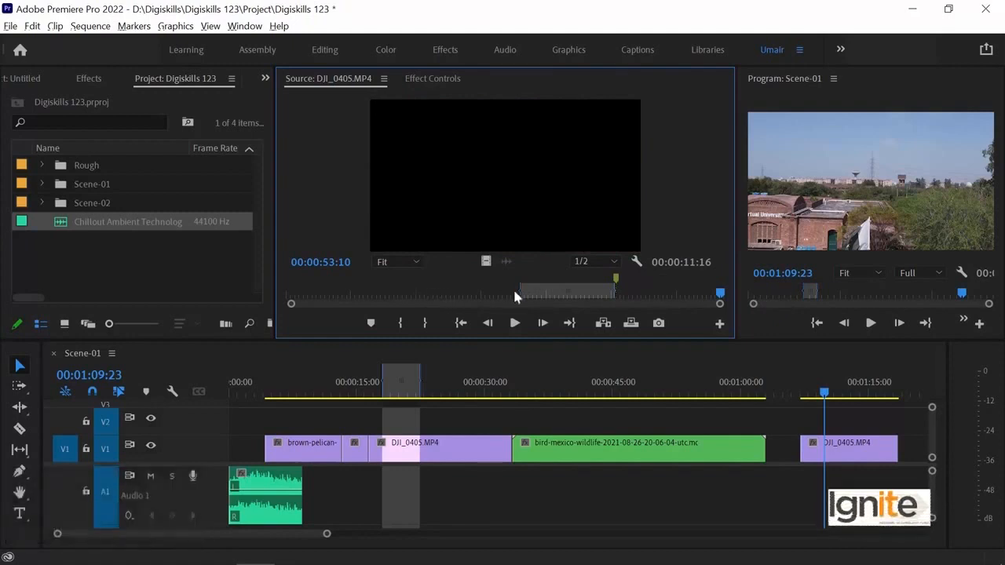
pyautogui.click(605, 294)
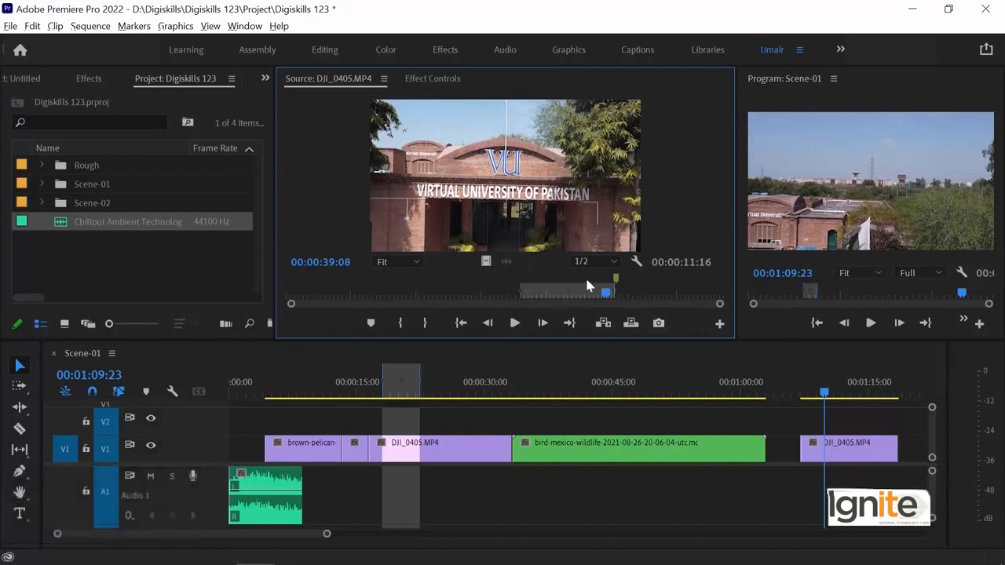
pyautogui.moveTo(603, 294)
pyautogui.mouseDown()
pyautogui.moveTo(569, 296)
pyautogui.moveTo(619, 296)
pyautogui.mouseUp()
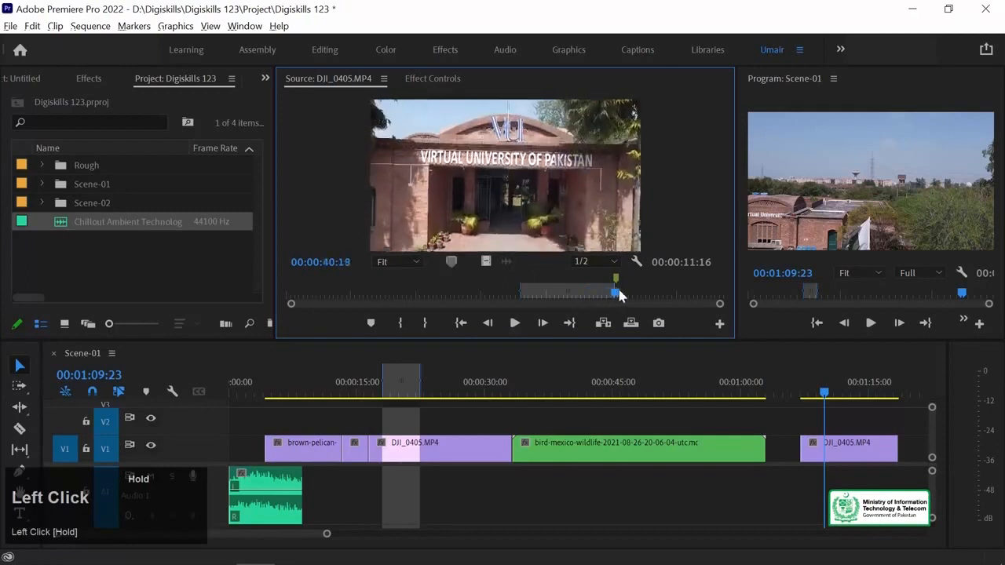
# Step: Go to the source clip's In point, scrub away to 00:00:13:03 and return to the In point
pyautogui.click(461, 324)
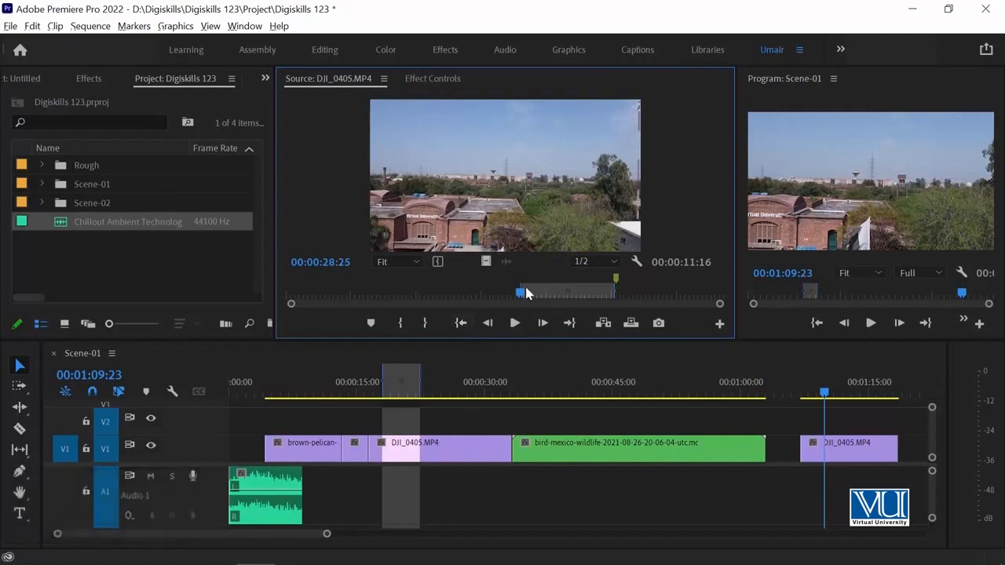
pyautogui.moveTo(285, 298); pyautogui.dragTo(392, 293)
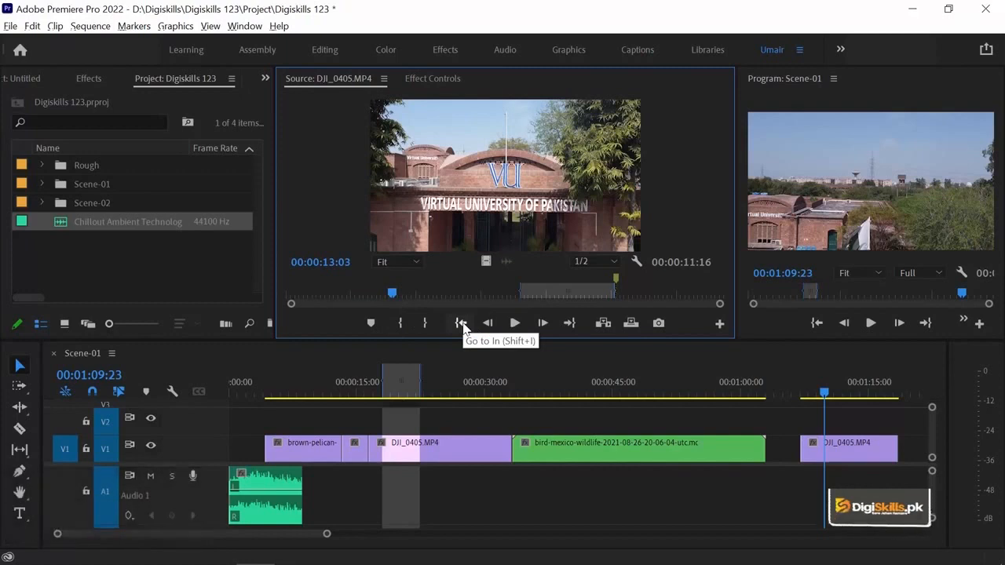
pyautogui.click(462, 323)
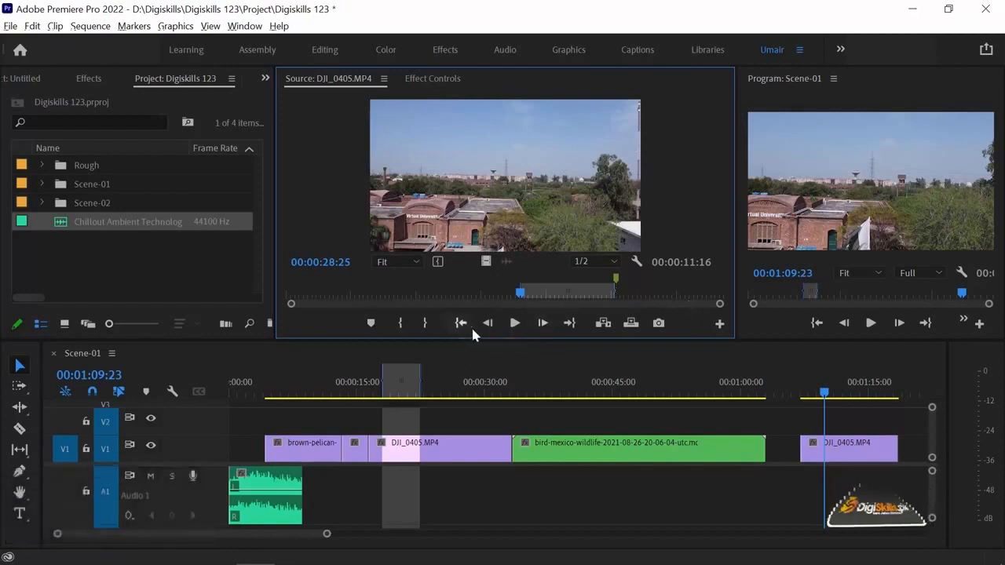
# Step: Jump back and forth between the source clip's Out and In points, ending on the Out point
pyautogui.click(573, 328)
pyautogui.click(461, 324)
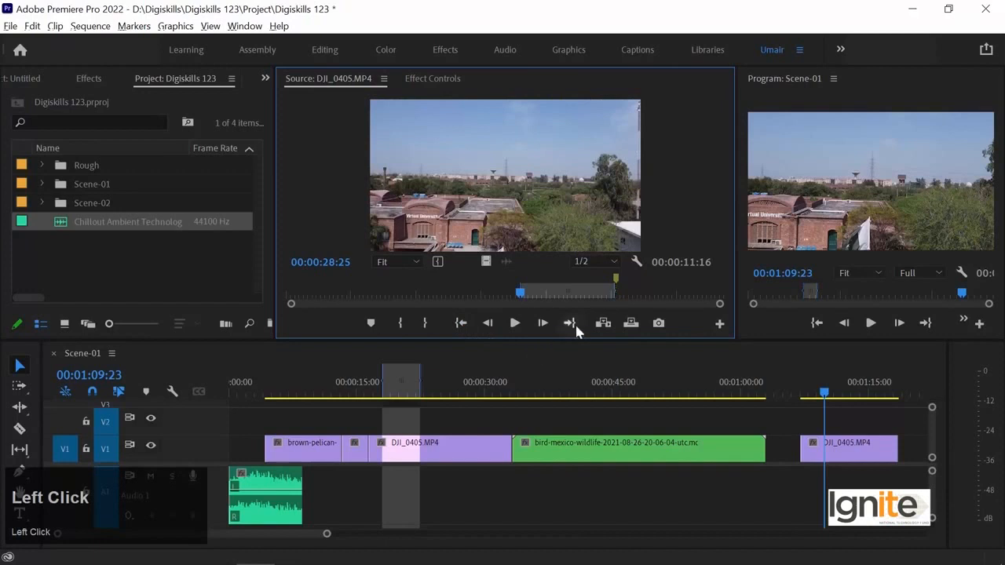
pyautogui.click(572, 329)
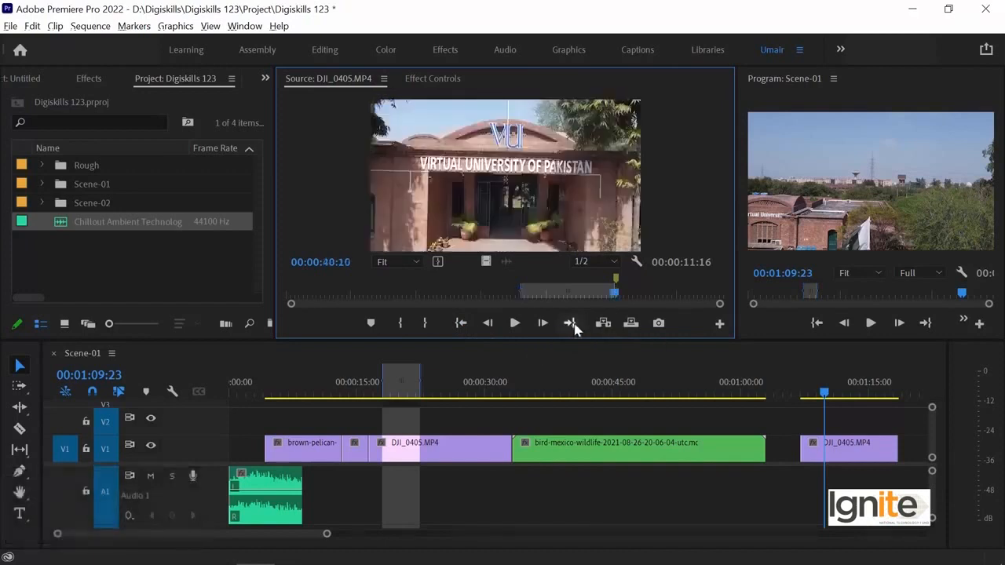
pyautogui.click(461, 323)
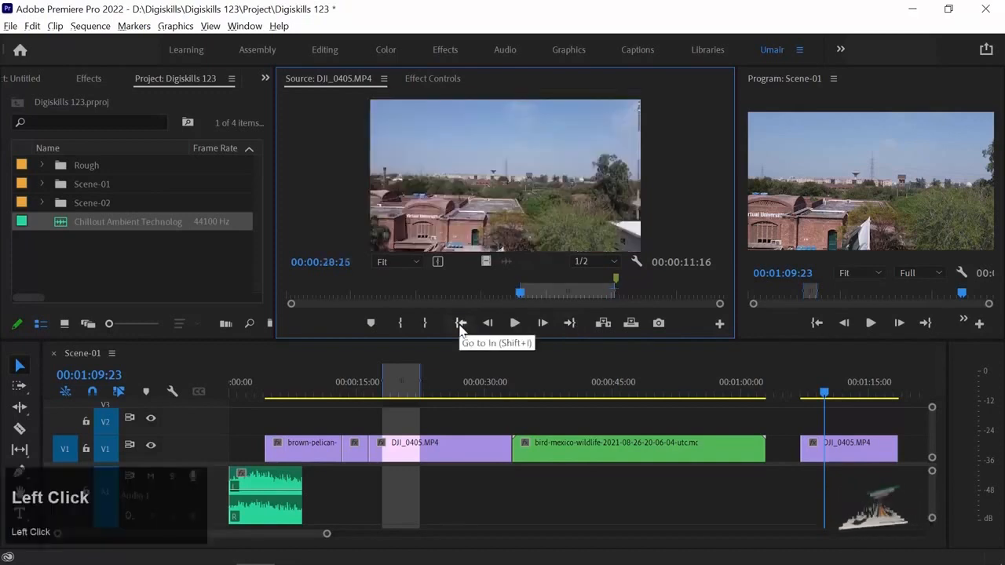
pyautogui.click(570, 323)
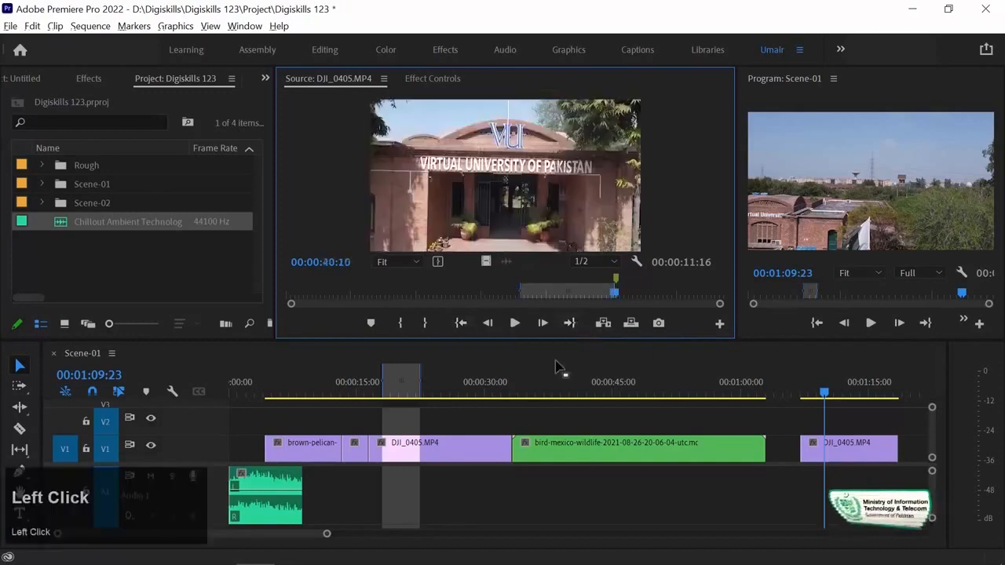
# Step: Play the source clip on to 00:00:42:17 and step it forward frame by frame to 00:00:43:12
pyautogui.click(515, 324)
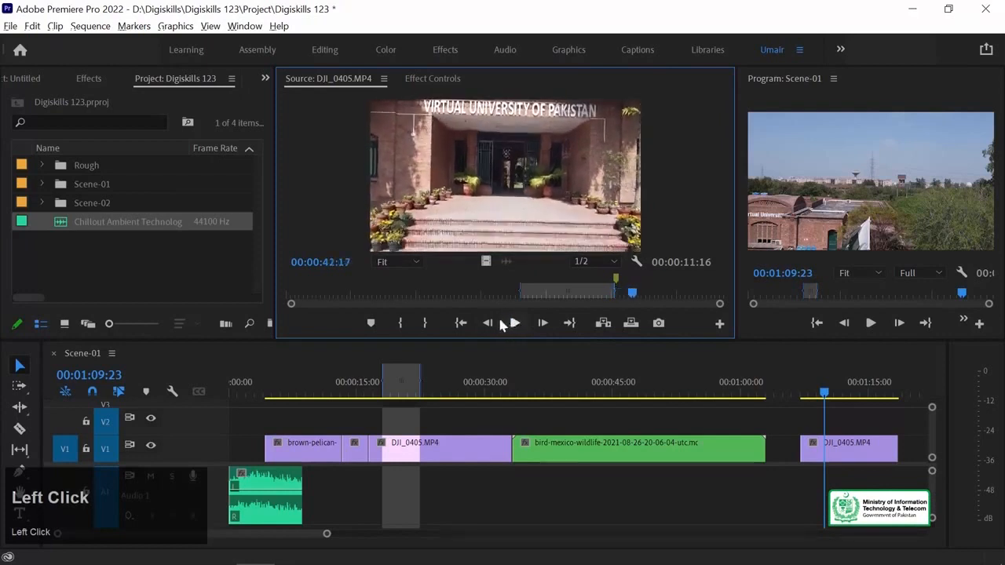
pyautogui.click(542, 323)
pyautogui.click(542, 323)
pyautogui.click(542, 323)
pyautogui.click(541, 323)
pyautogui.click(542, 323)
pyautogui.click(542, 323)
pyautogui.click(542, 322)
pyautogui.click(542, 323)
pyautogui.click(542, 323)
pyautogui.click(541, 323)
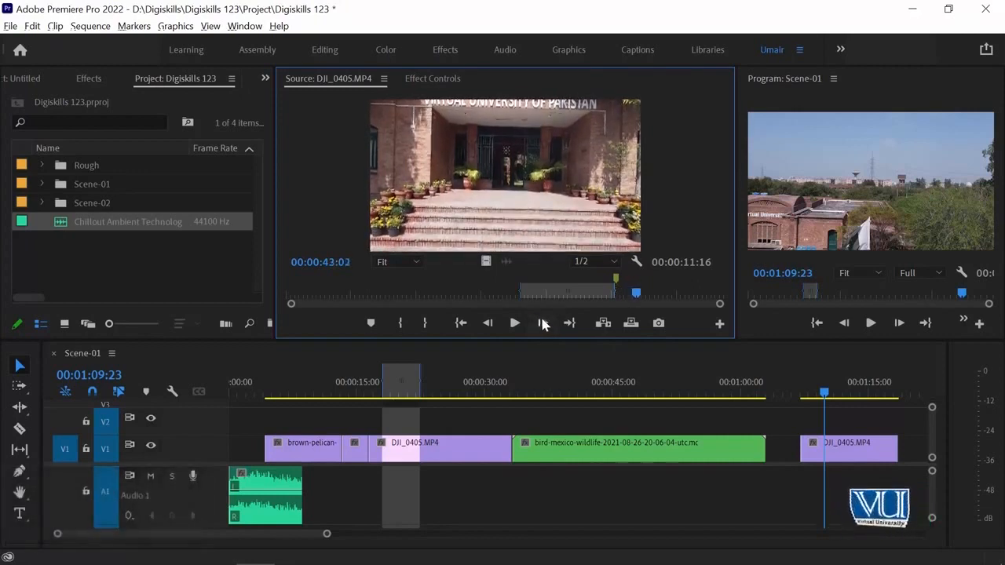
pyautogui.click(541, 323)
pyautogui.click(541, 323)
pyautogui.click(542, 323)
pyautogui.click(542, 323)
pyautogui.click(541, 323)
pyautogui.click(541, 322)
pyautogui.click(542, 323)
pyautogui.click(542, 322)
pyautogui.click(542, 323)
pyautogui.click(541, 323)
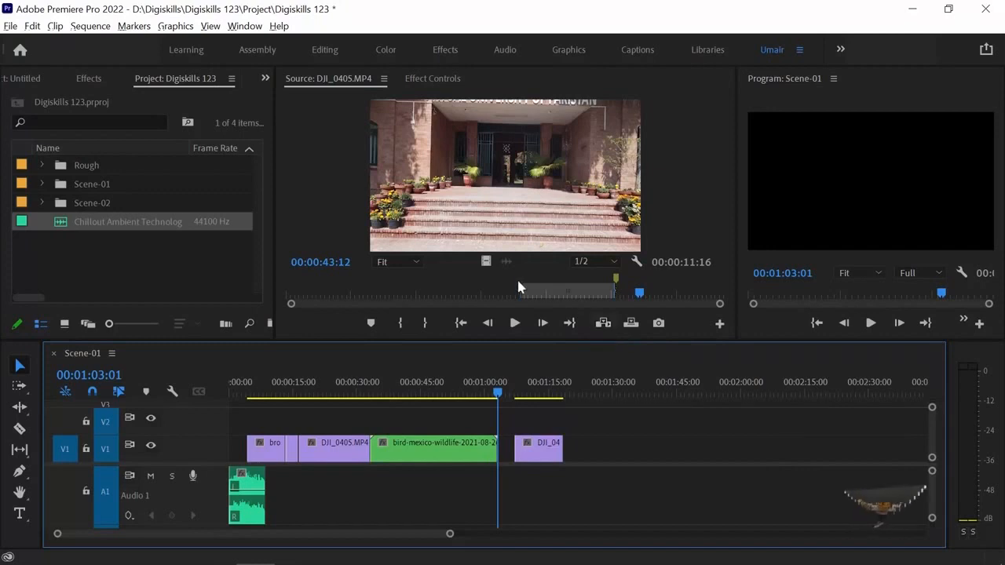
# Step: Insert the marked source range twice in succession on V1 from 00:01:03:01, and overwrite with it once at 00:01:26:03
pyautogui.click(603, 323)
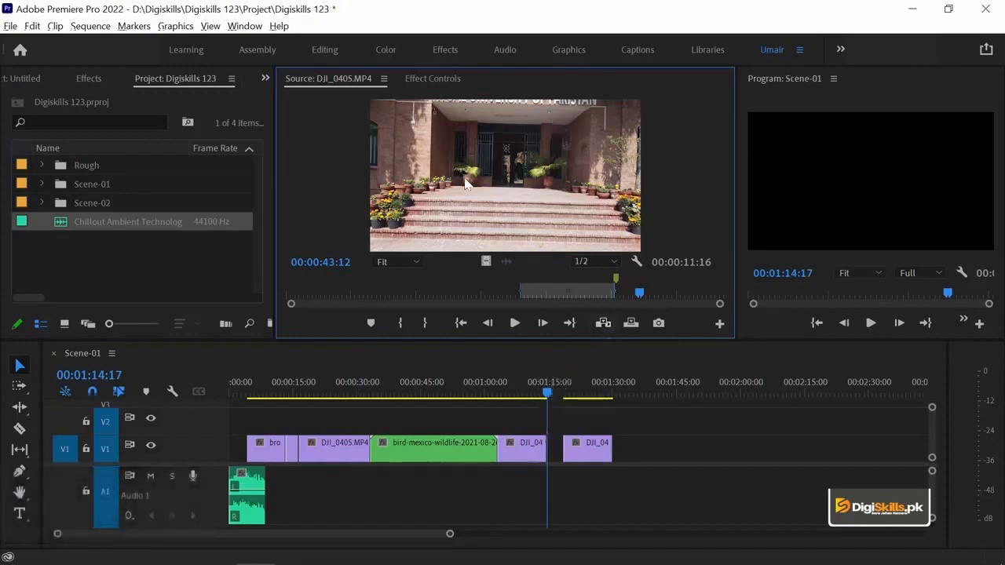
pyautogui.click(602, 325)
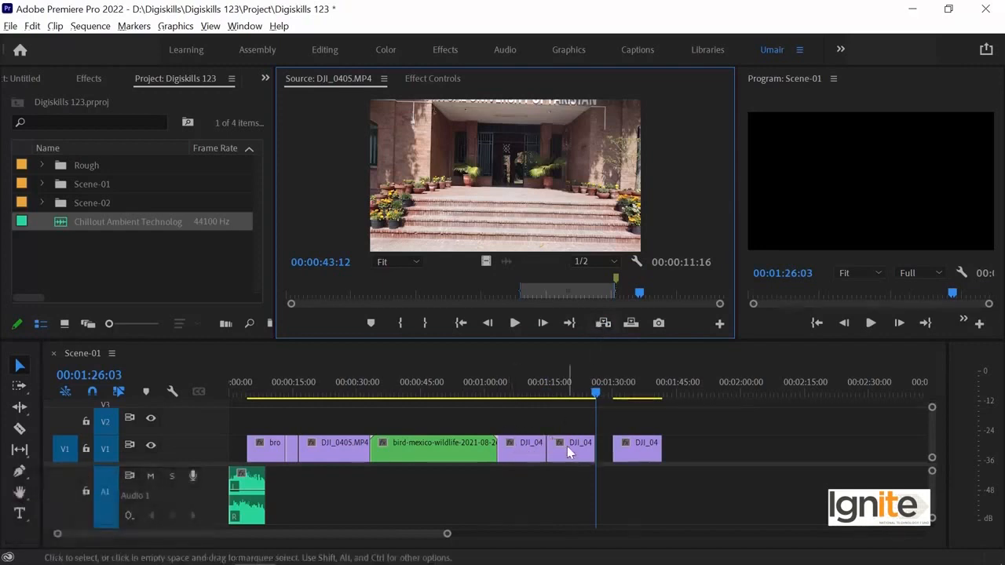
pyautogui.click(632, 323)
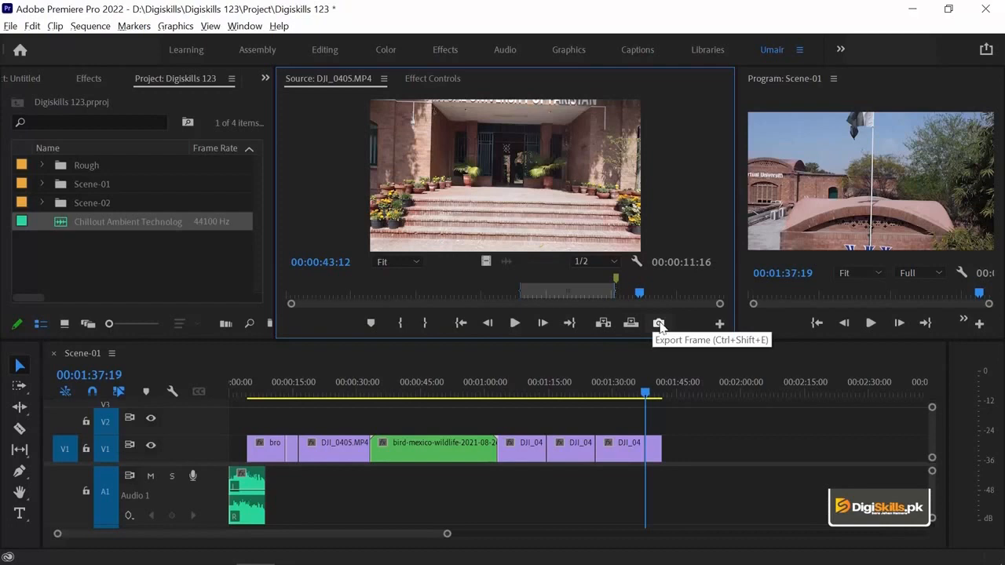
# Step: Move the source playhead to 00:00:11:11, open Export Frame to examine its name, format and destination folder options, and cancel
pyautogui.click(363, 293)
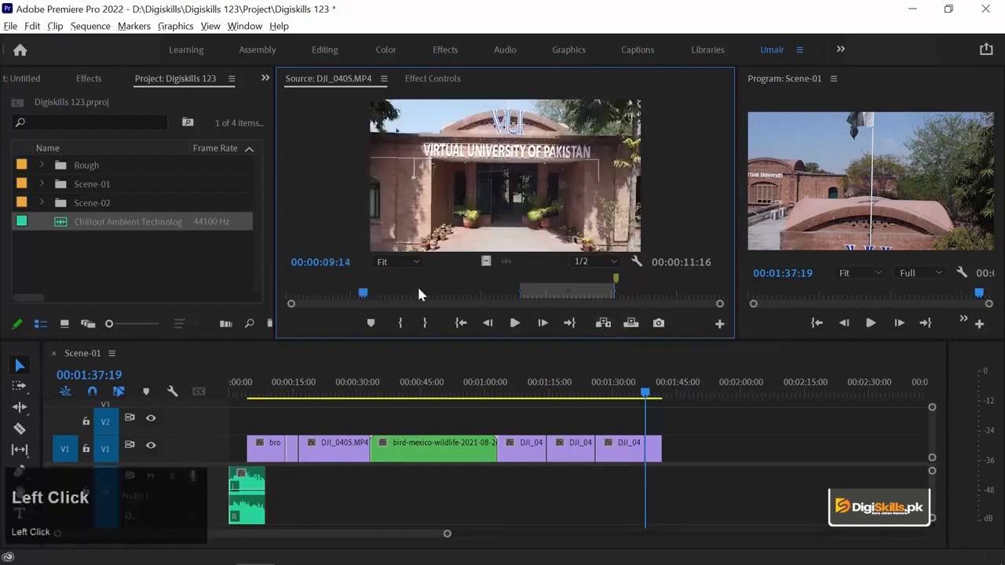
pyautogui.moveTo(363, 293); pyautogui.dragTo(380, 294)
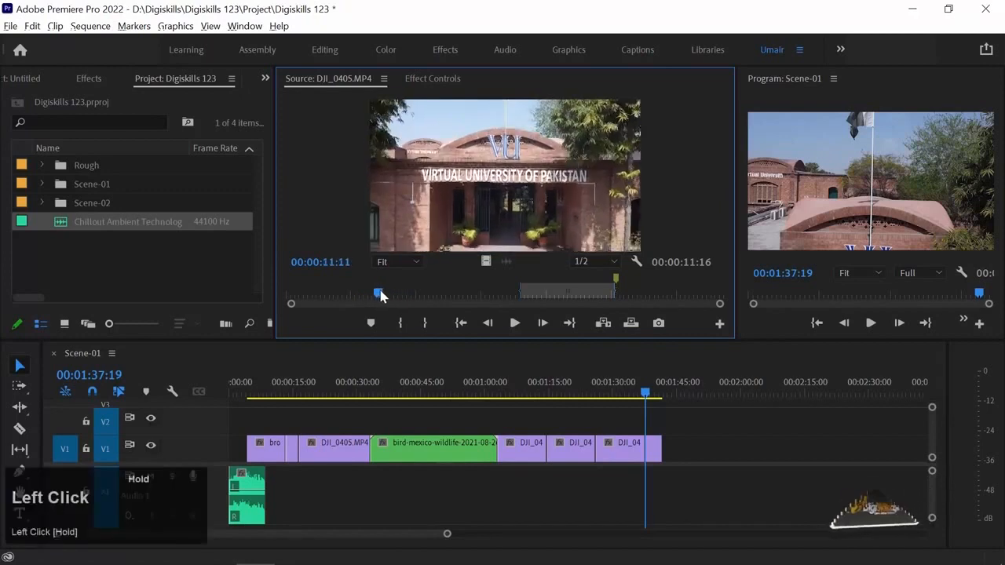
pyautogui.click(659, 325)
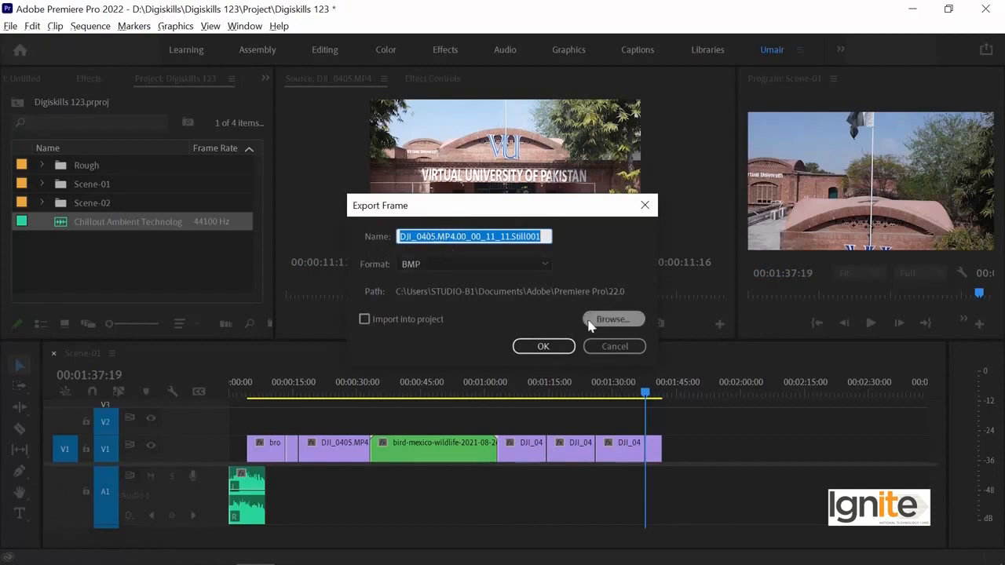
pyautogui.click(614, 320)
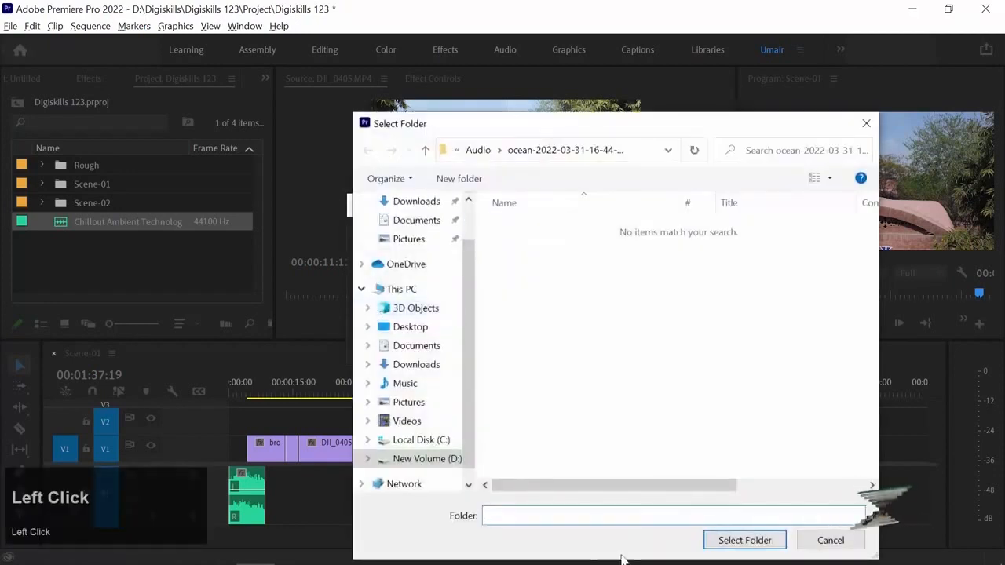
pyautogui.click(831, 542)
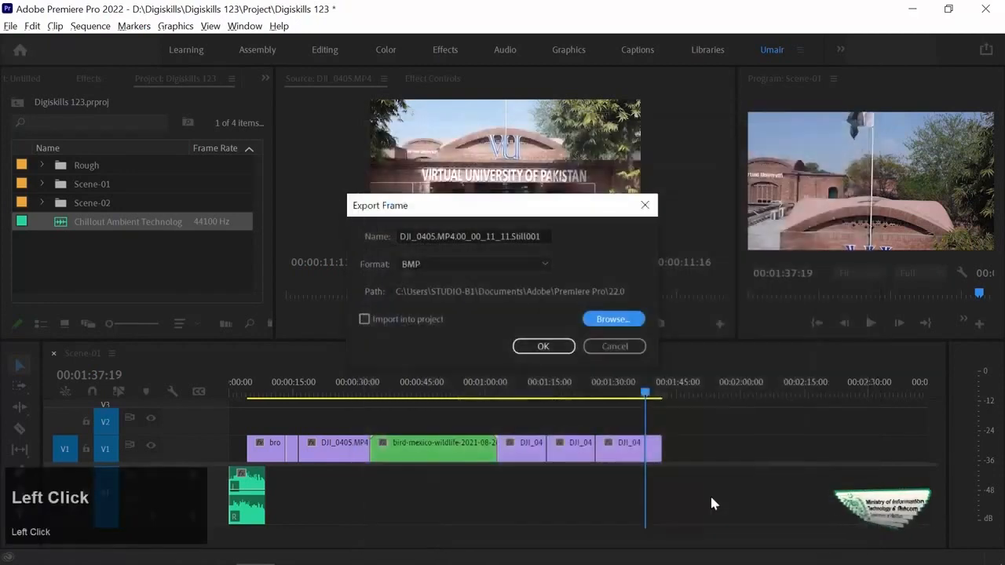
pyautogui.click(602, 348)
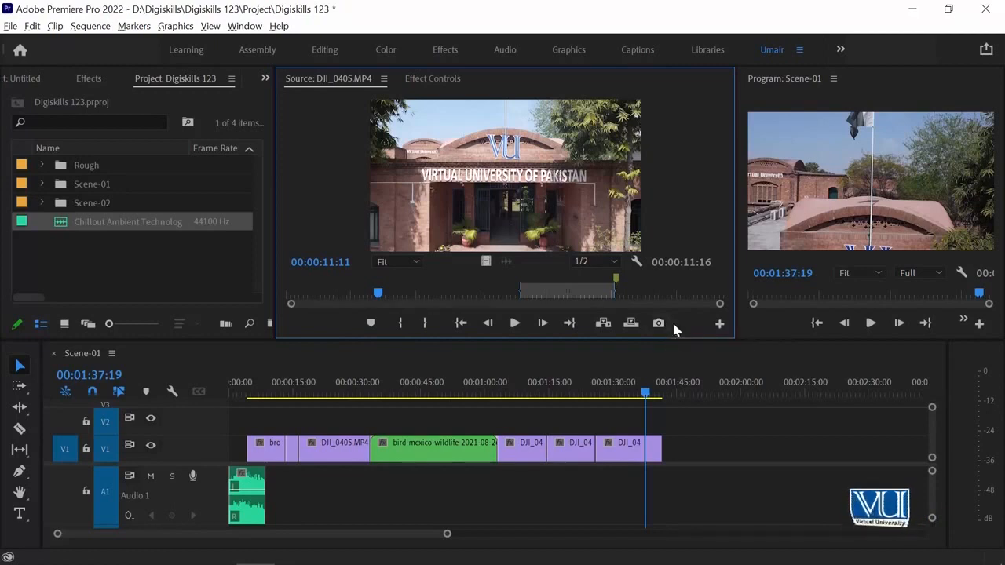
# Step: Open the Source Monitor's Button Editor to examine the available controls and cancel without changes
pyautogui.click(721, 324)
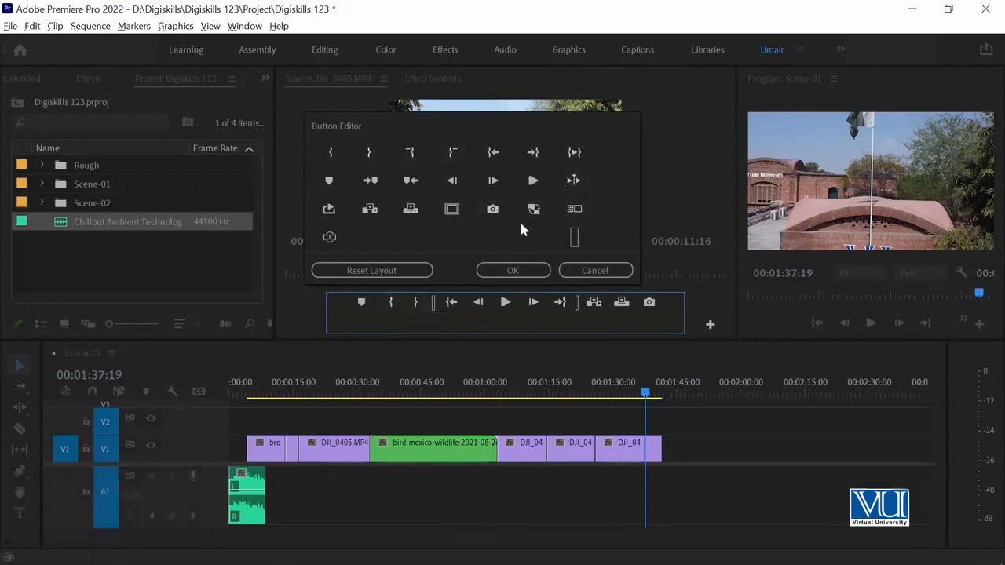
pyautogui.click(574, 273)
# Step: Widen the Program Monitor by narrowing the Source Monitor until the marker and Export Frame controls fit
pyautogui.moveTo(673, 167); pyautogui.dragTo(603, 88)
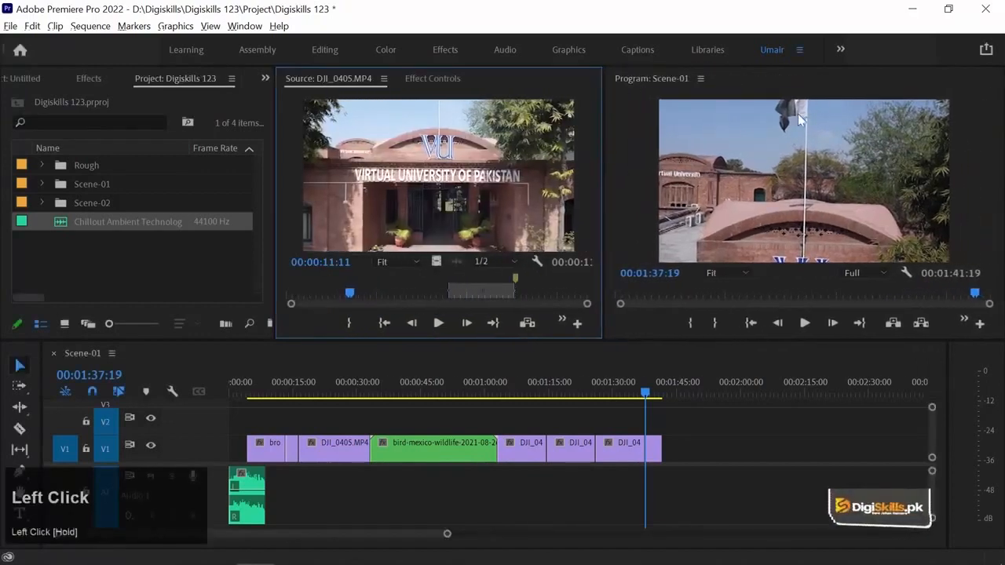
pyautogui.click(634, 140)
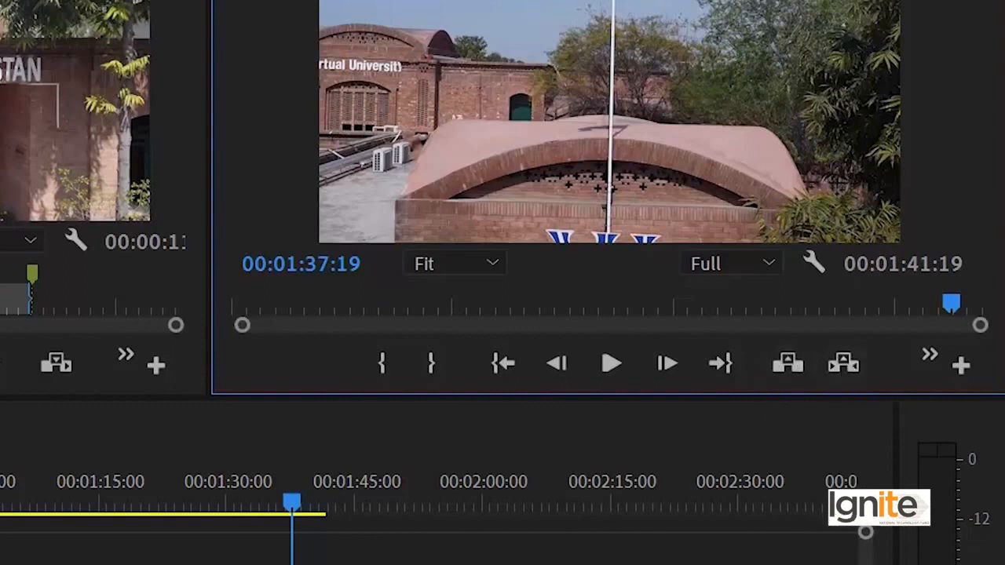
pyautogui.moveTo(210, 118); pyautogui.dragTo(173, 107)
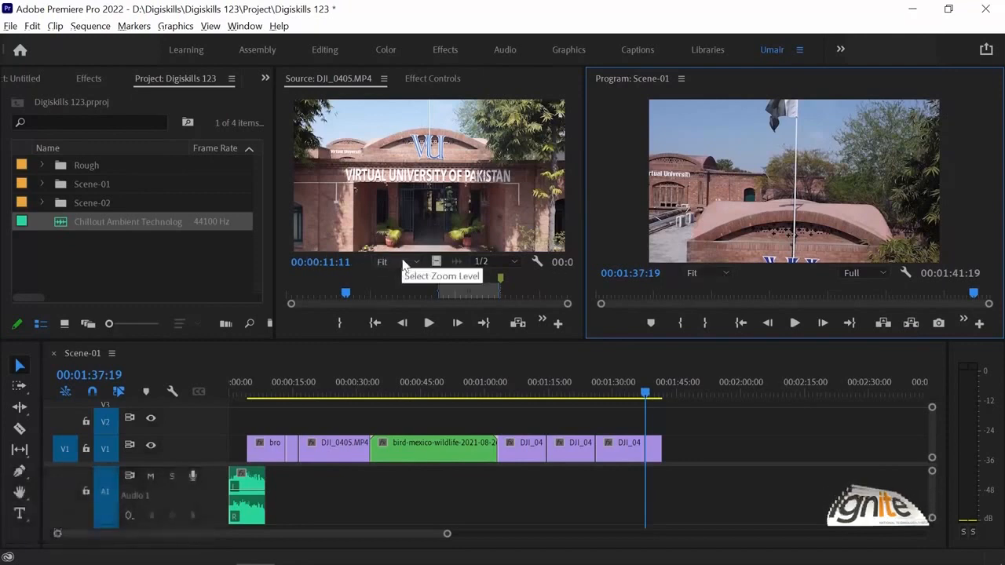
# Step: Look over the Program Monitor's zoom levels and set its zoom to 200%
pyautogui.click(704, 273)
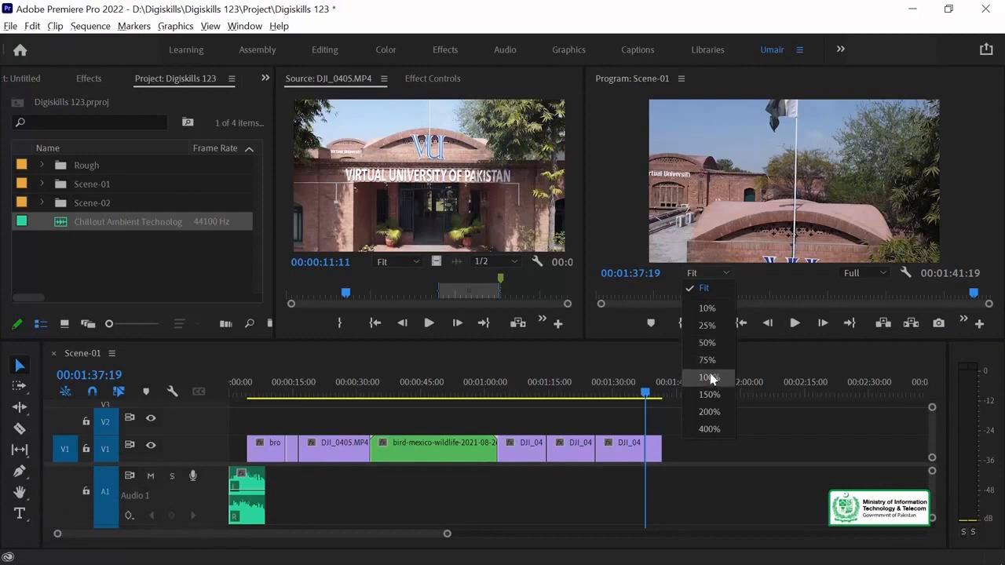
pyautogui.click(770, 172)
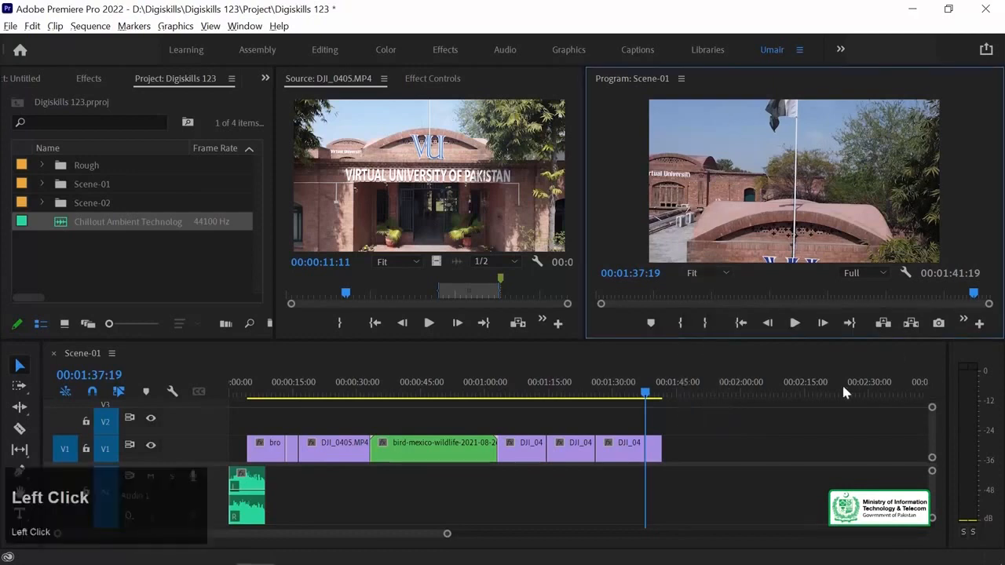
pyautogui.click(713, 276)
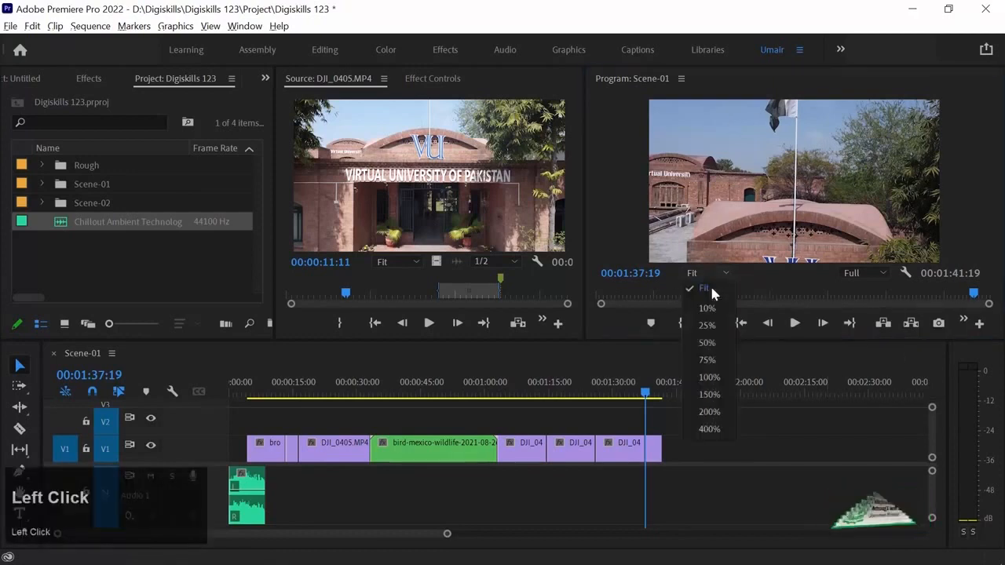
pyautogui.click(723, 409)
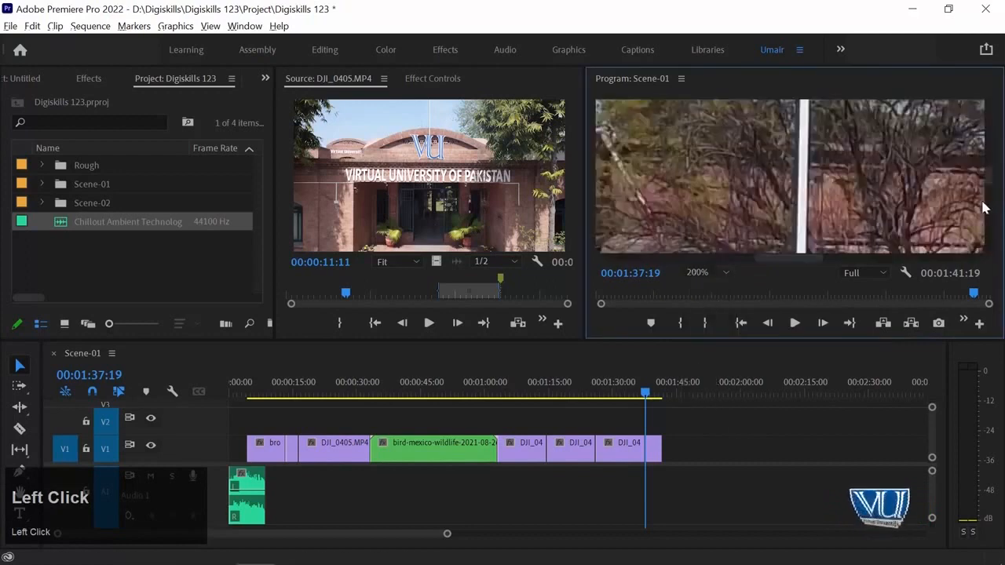
# Step: Examine the flag in the upper part of the Program Monitor's frame at 200% and 400% zoom
pyautogui.moveTo(989, 186); pyautogui.dragTo(998, 135)
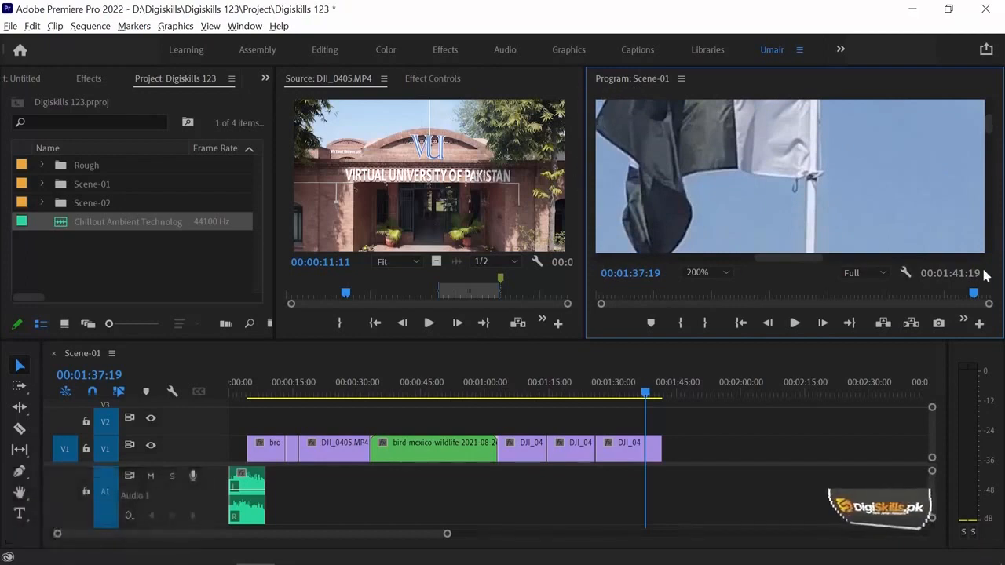
pyautogui.click(713, 271)
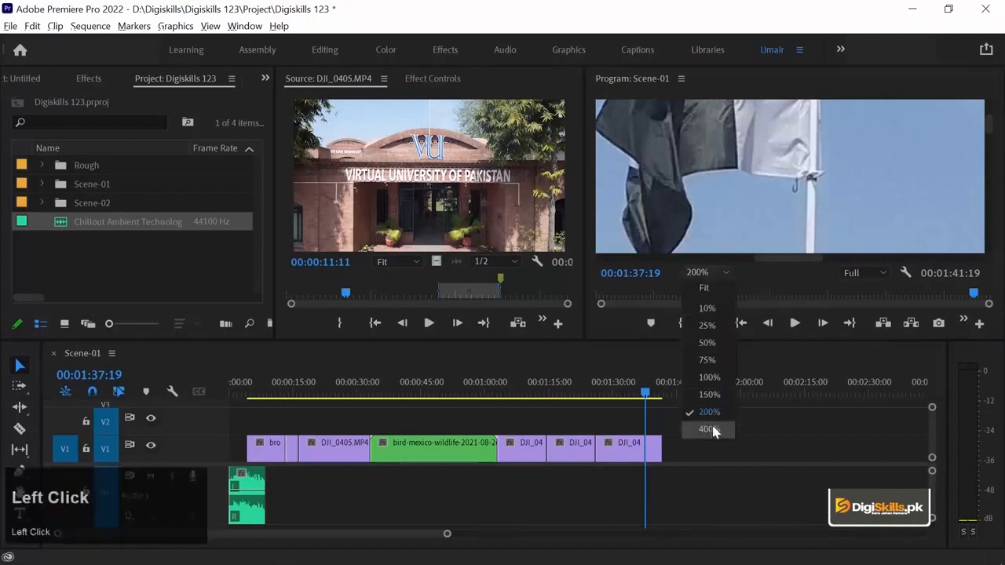
pyautogui.click(712, 426)
pyautogui.moveTo(989, 185); pyautogui.dragTo(996, 125)
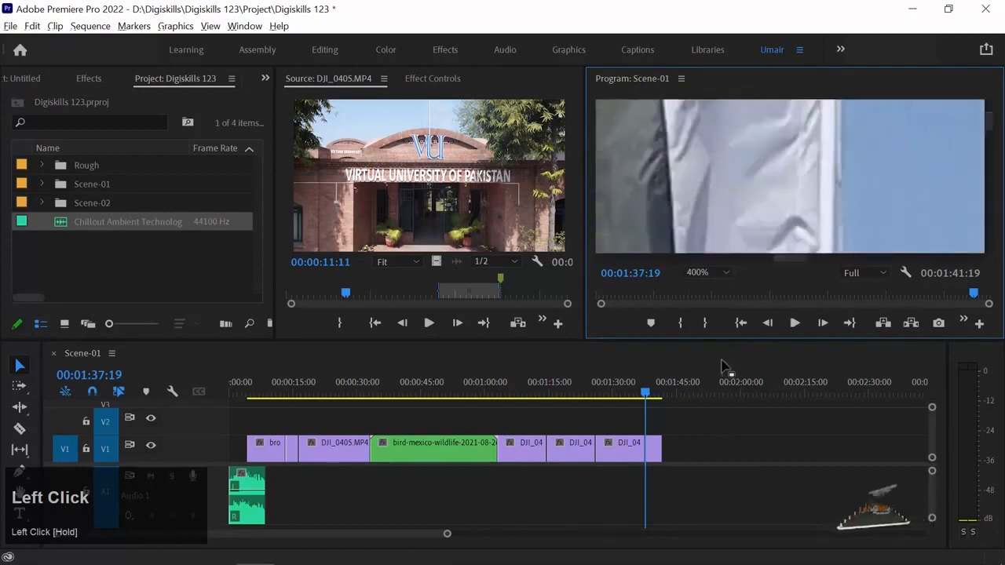
# Step: Set the Program Monitor's zoom to Fit and move the sequence playhead to 00:01:33:04
pyautogui.click(702, 272)
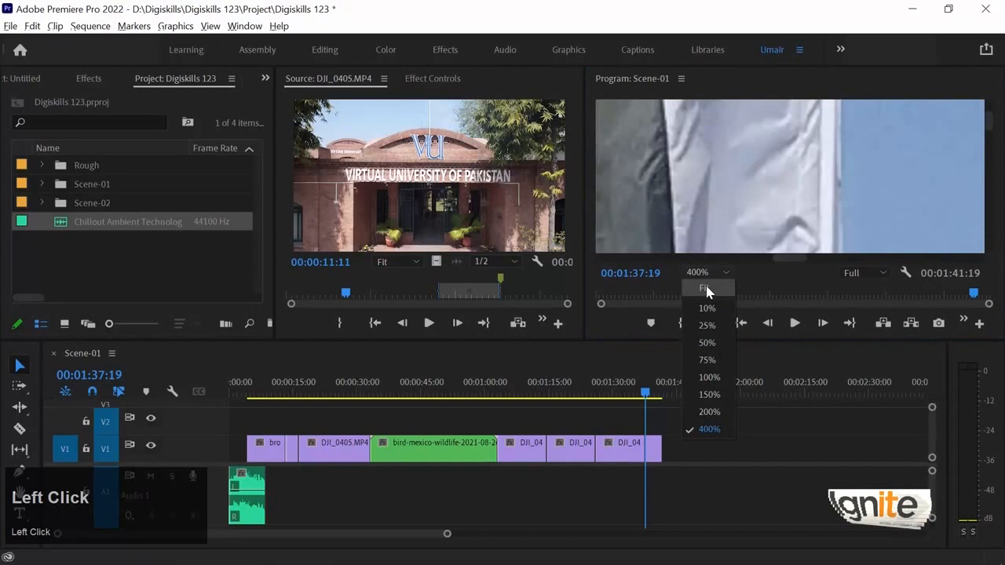
pyautogui.click(705, 288)
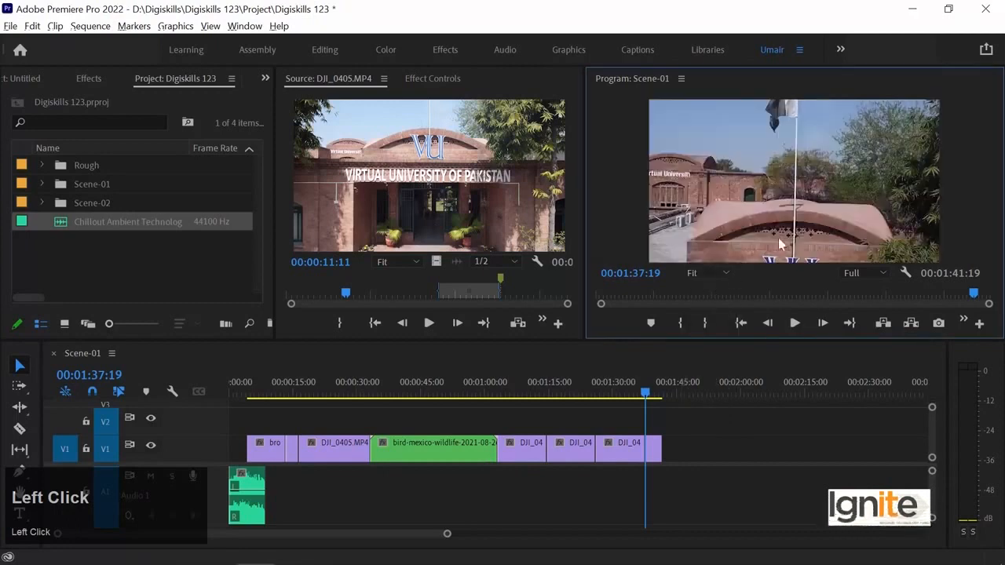
pyautogui.click(629, 394)
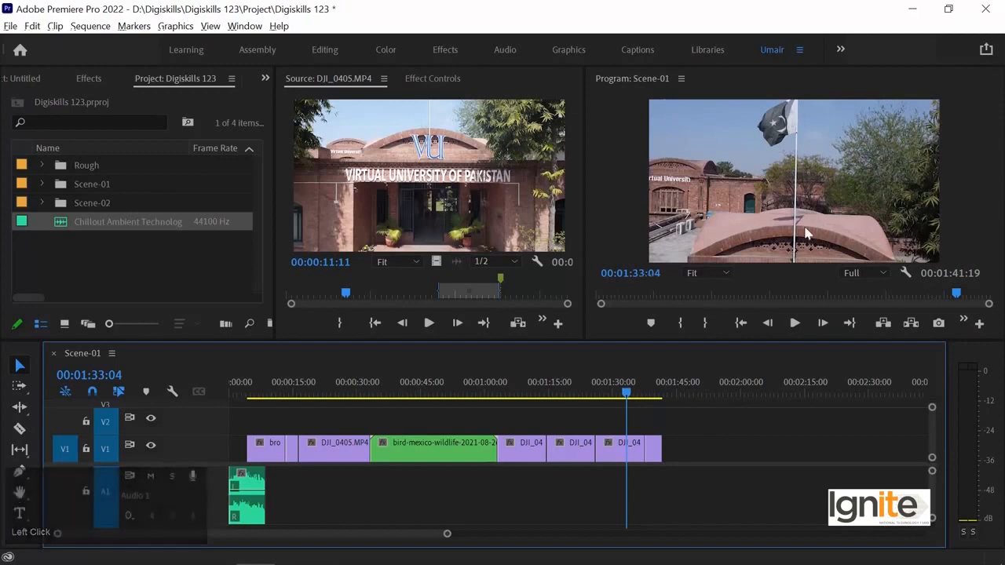
# Step: Examine the Program Monitor's playback resolution choices, keeping Full, and look through its settings without changing any
pyautogui.click(863, 275)
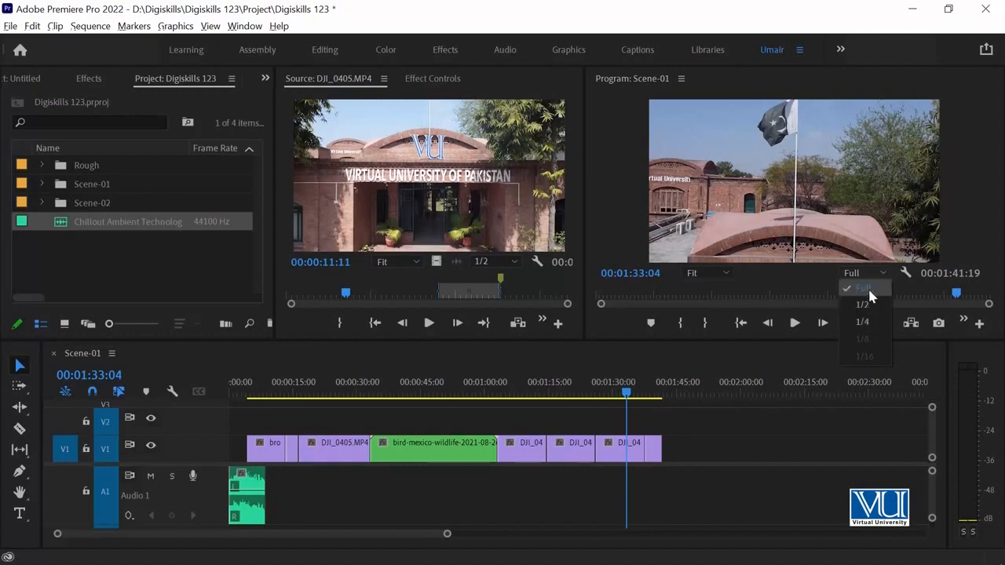
pyautogui.click(865, 290)
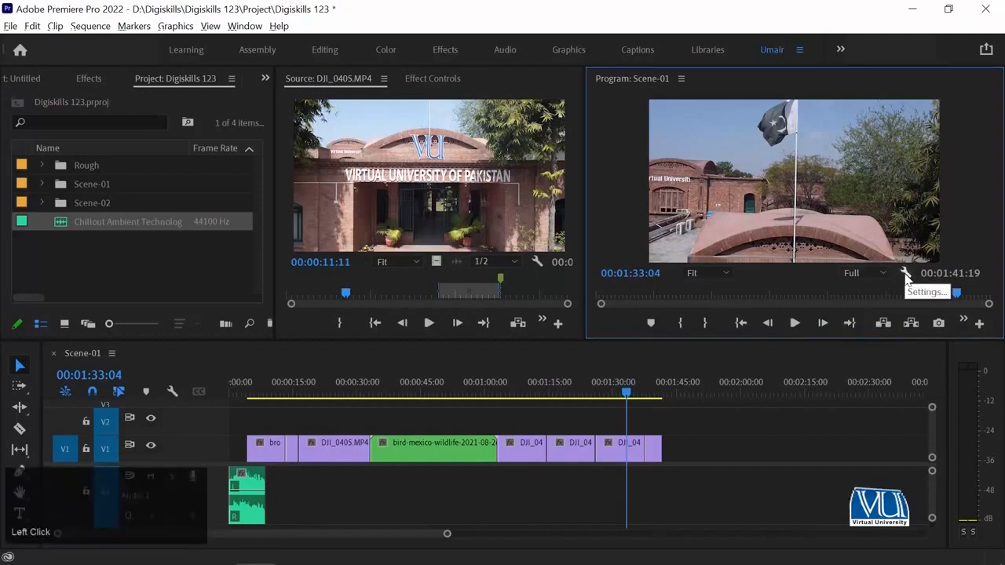
pyautogui.click(905, 275)
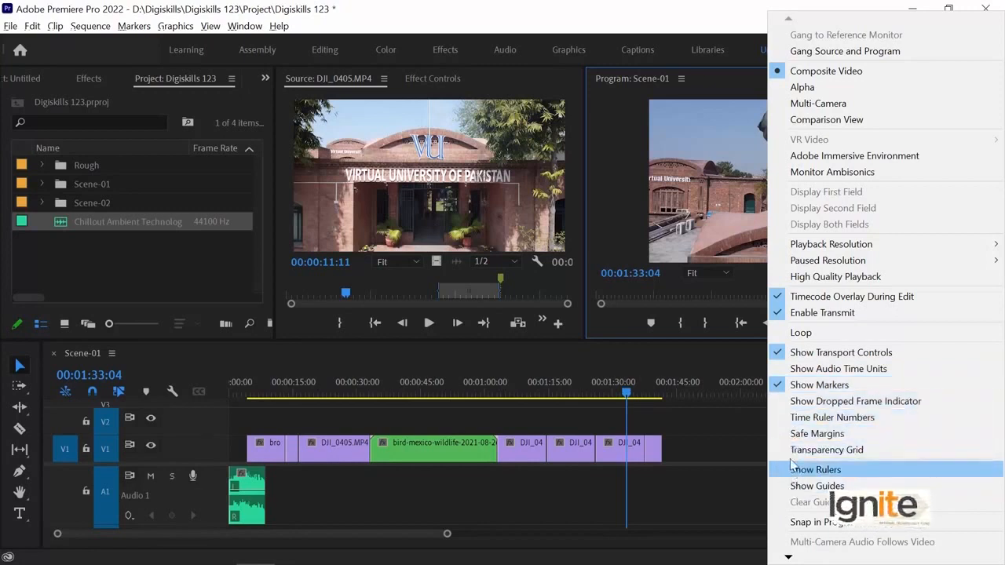
pyautogui.moveTo(771, 250)
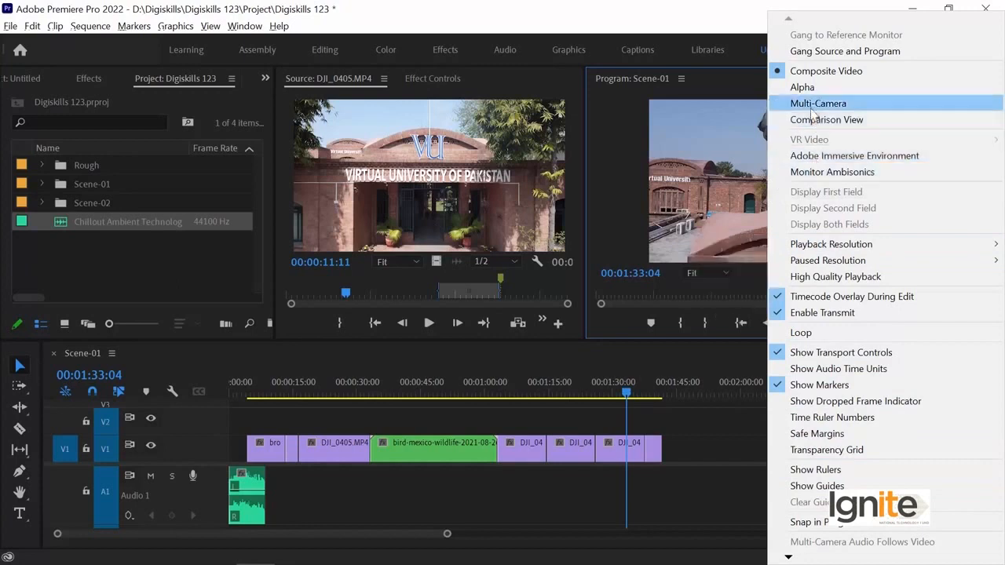
pyautogui.click(701, 111)
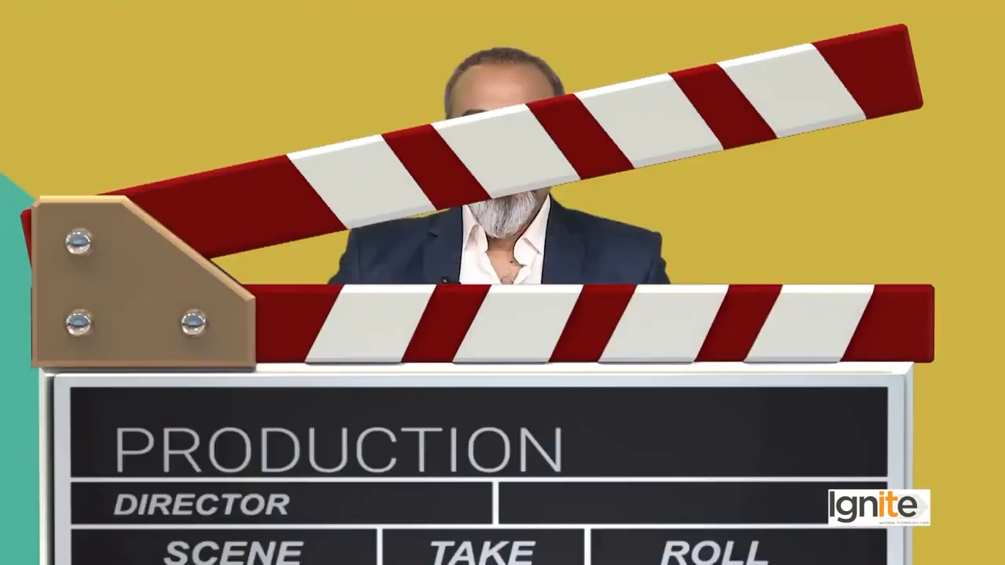